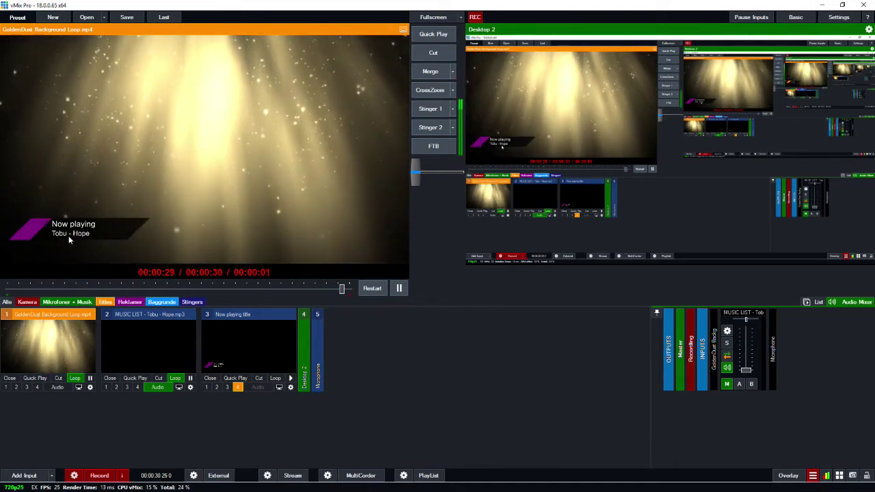
Nudge the MUSIC LIST volume up and play 'Lensko - Let's Go!.mp3' from the playlist
click(818, 303)
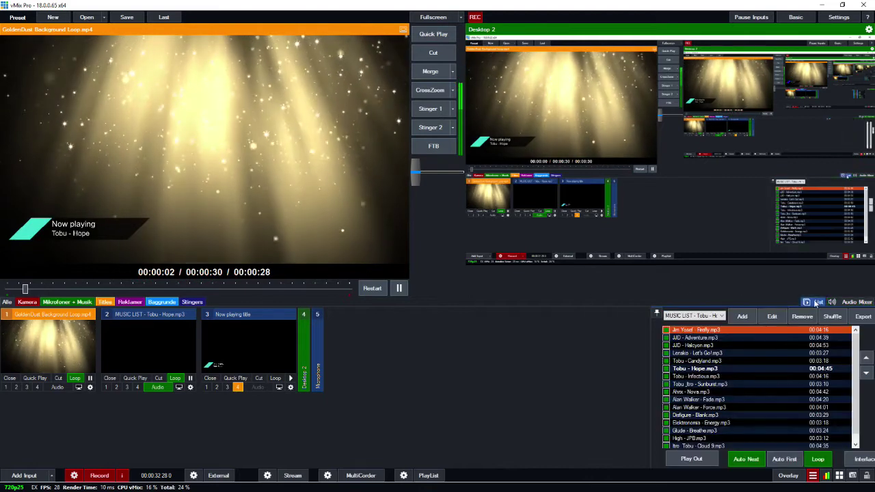
click(818, 303)
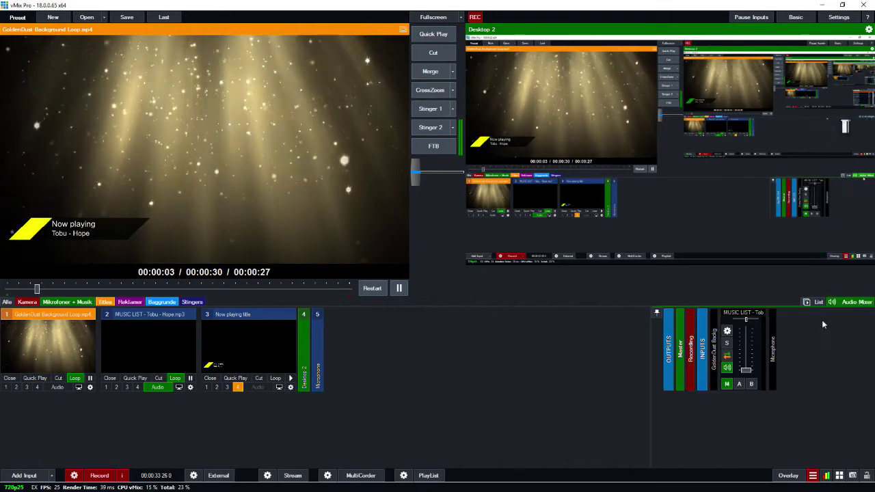
mouse_move(746, 370)
mouse_down()
mouse_move(748, 351)
mouse_move(746, 370)
mouse_up()
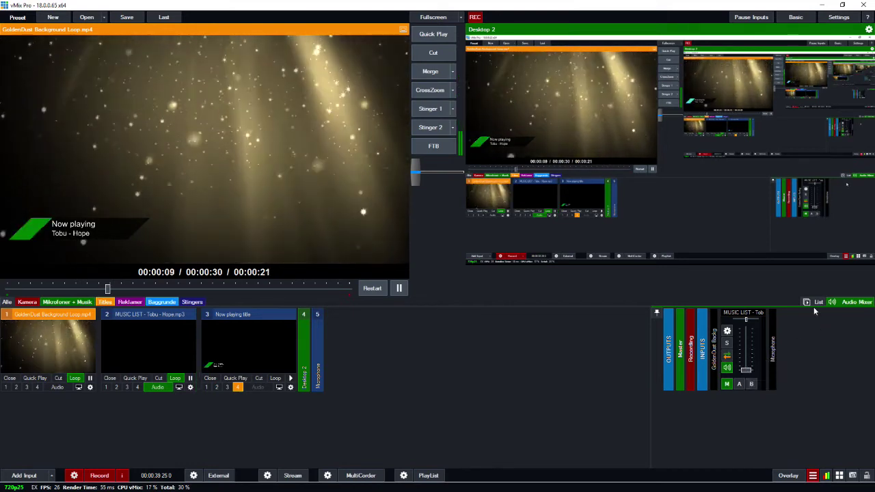
click(818, 302)
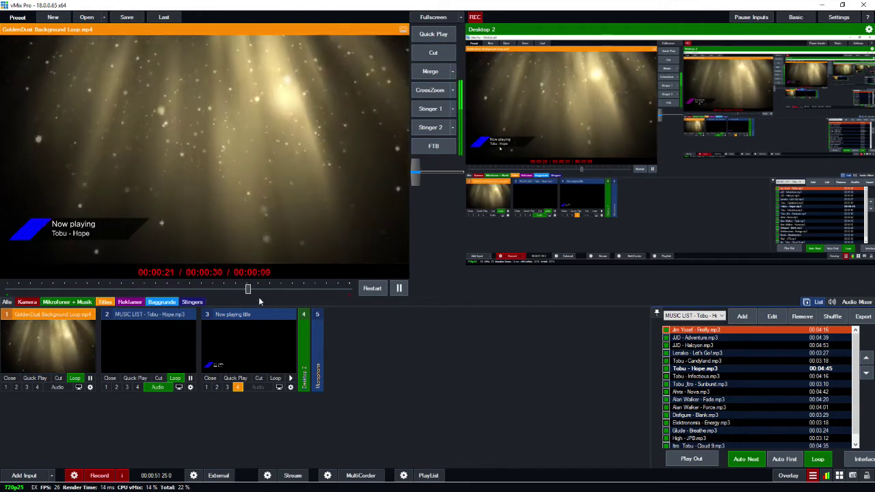
double_click(690, 353)
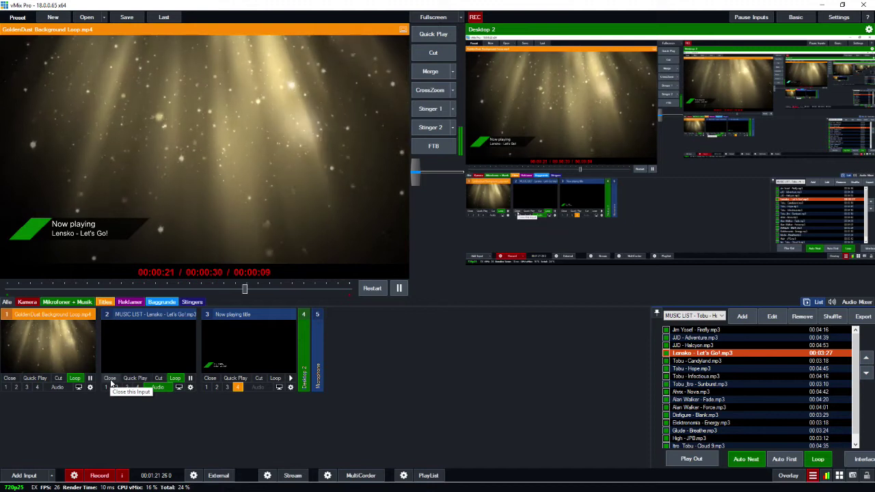
Remove the MUSIC LIST and Now playing inputs, add an empty List input, and show its playlist
click(111, 382)
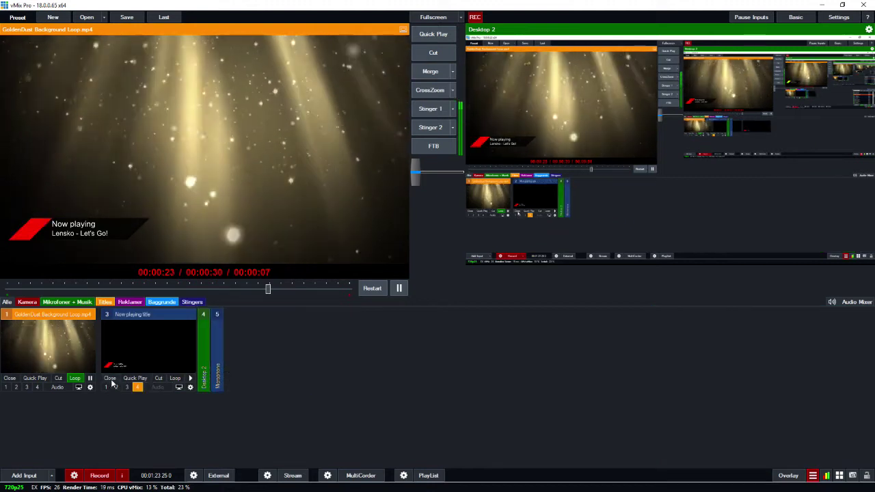
click(110, 381)
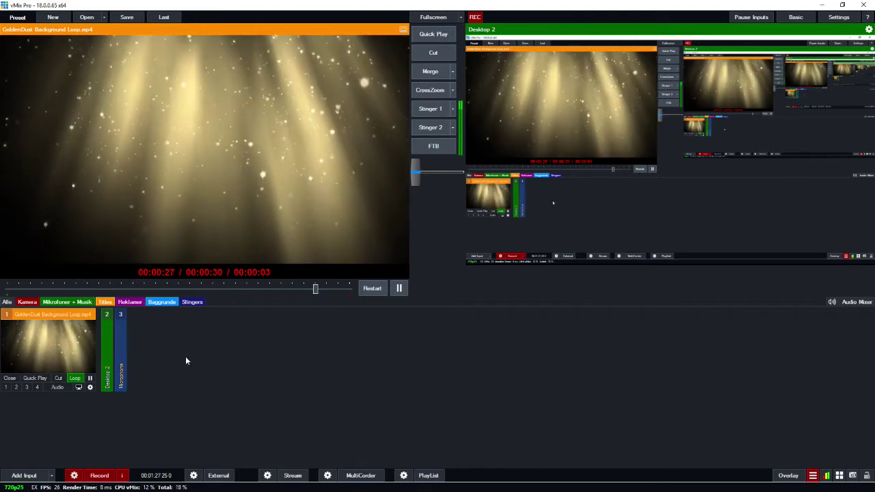
click(25, 475)
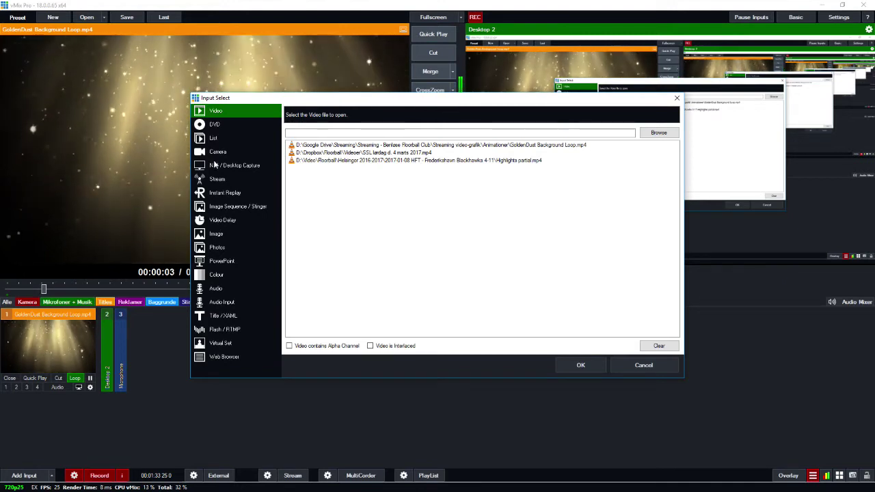
click(216, 138)
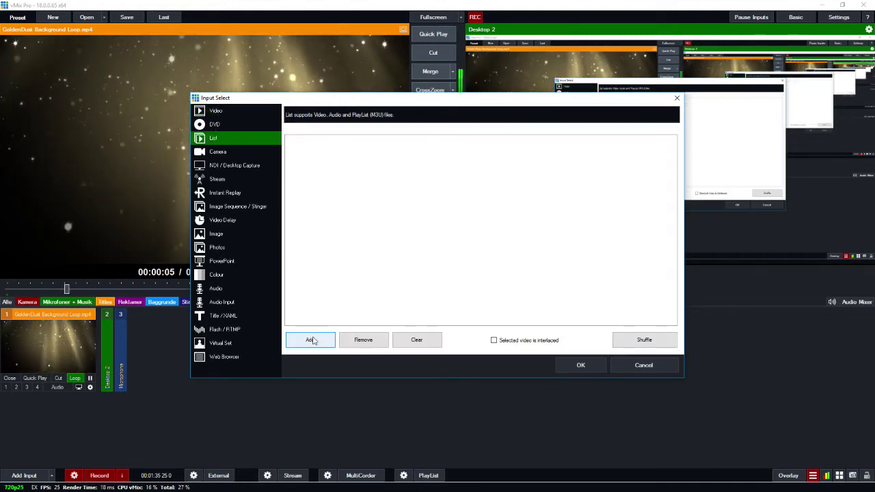
click(581, 365)
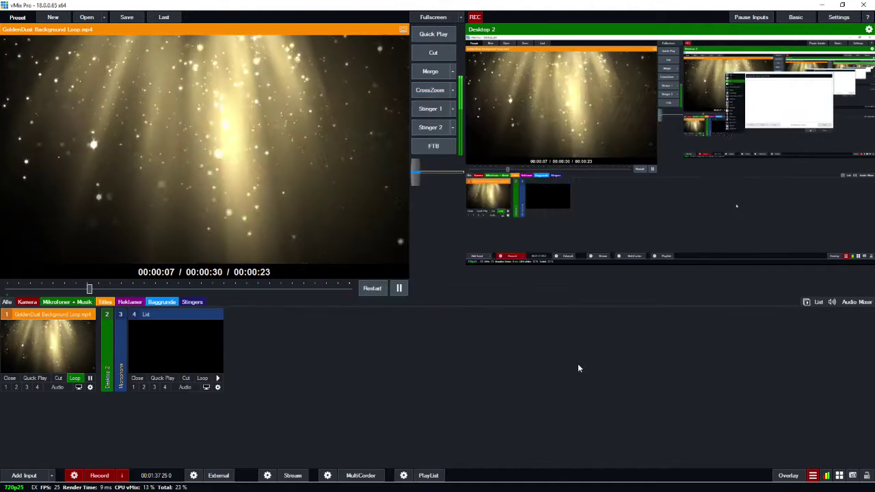
click(195, 347)
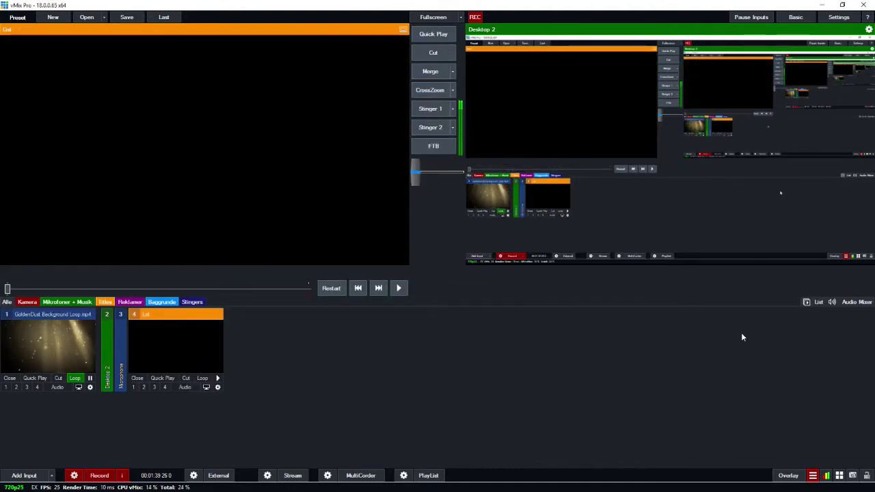
click(812, 302)
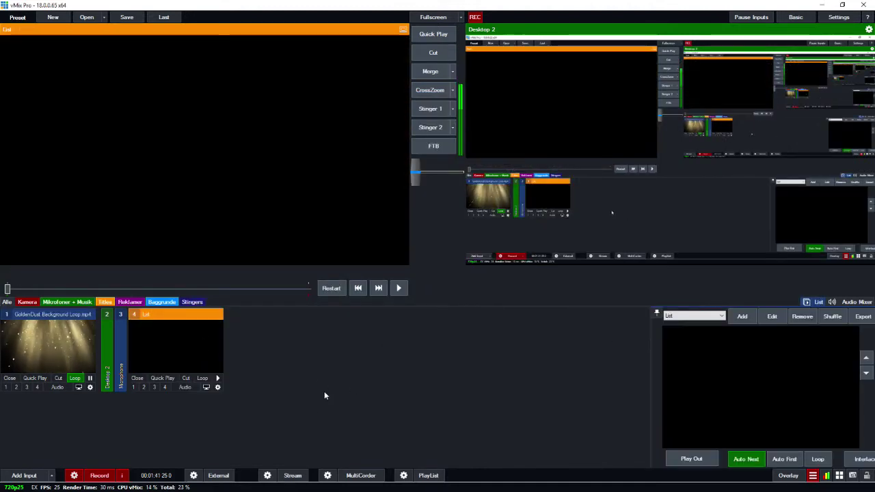
Select all 16 MP3s in the Music folder and drag them into vMix's List input
click(821, 7)
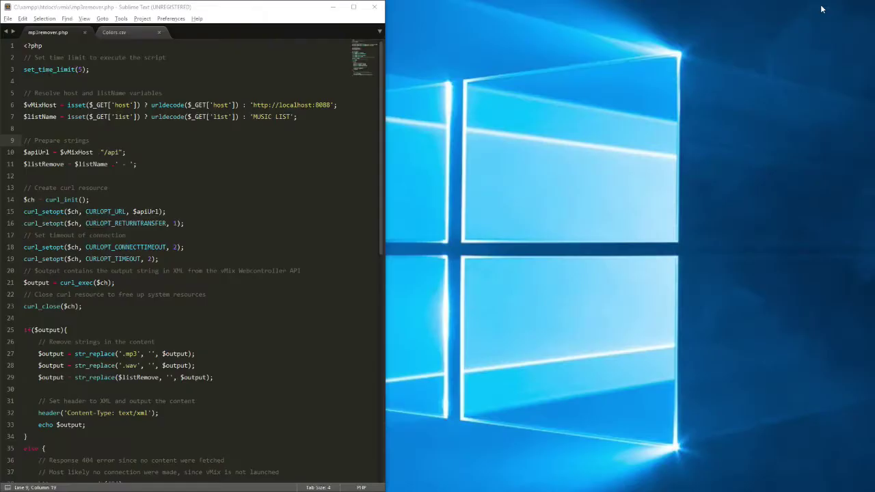
click(333, 7)
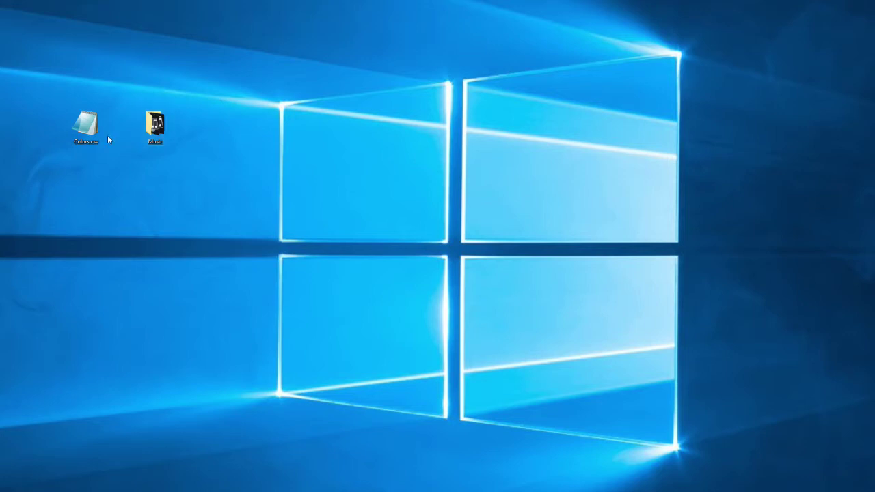
double_click(155, 127)
drag(248, 172, 272, 176)
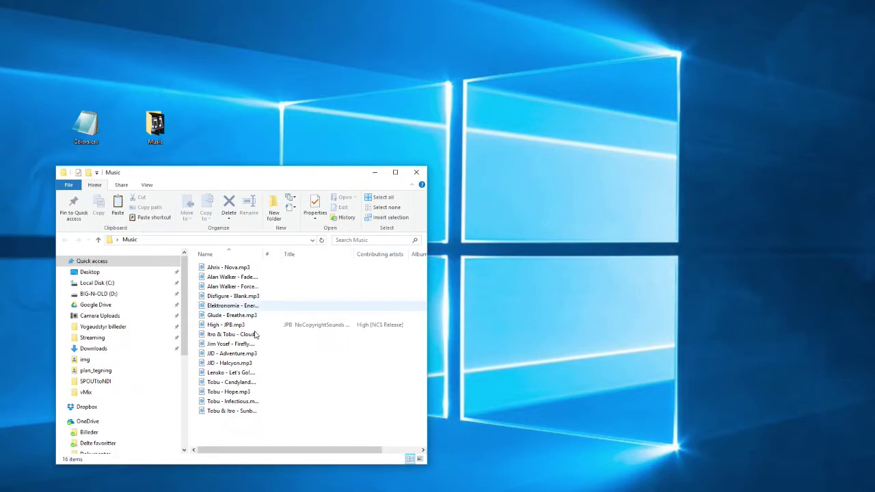
drag(233, 426, 733, 367)
key(alt+Tab)
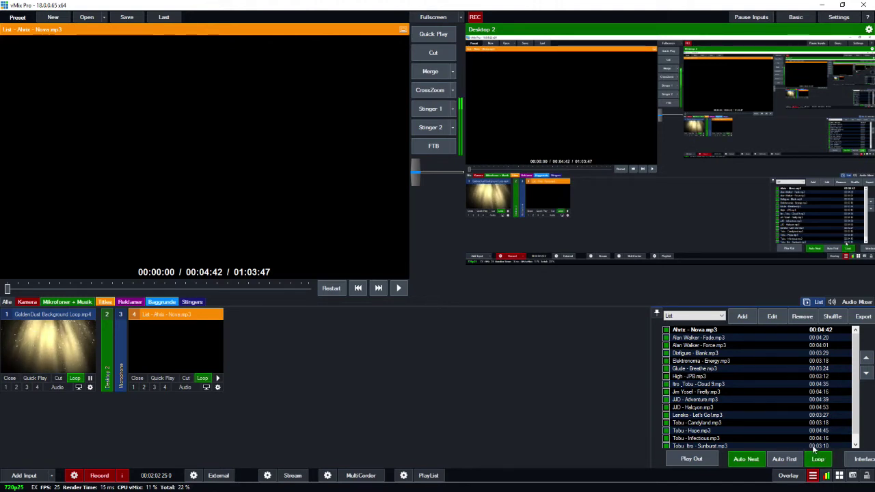
Enable the List channel's audio in the mixer and play 'Alan Walker - Fade.mp3'
click(856, 301)
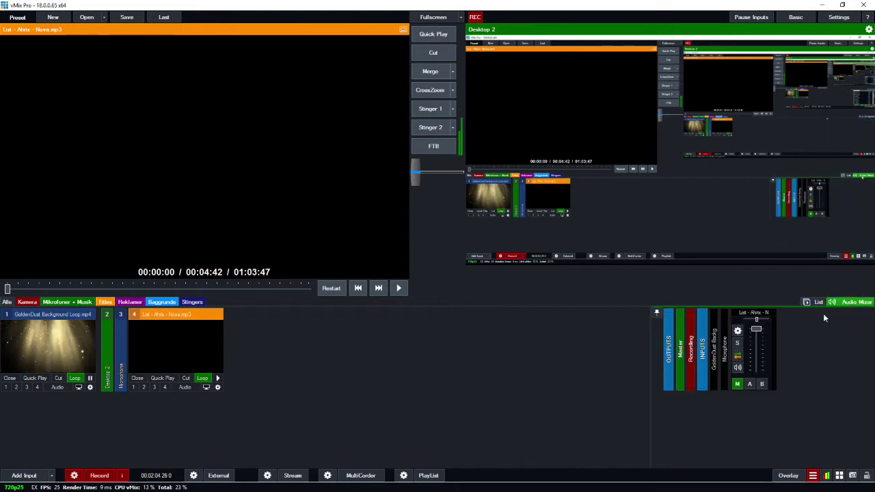
click(738, 368)
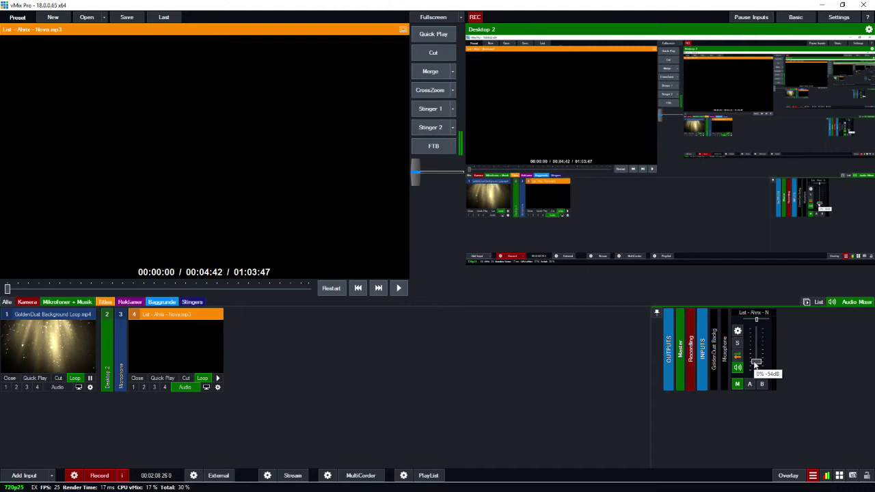
click(814, 303)
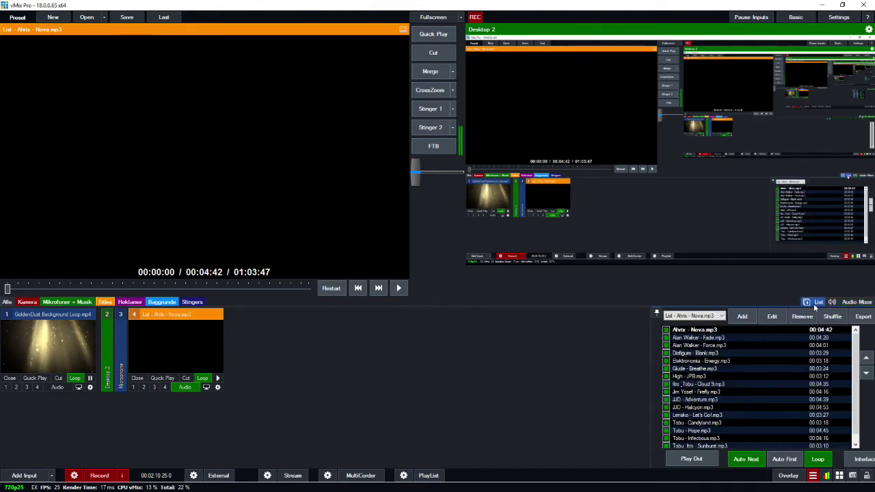
double_click(690, 338)
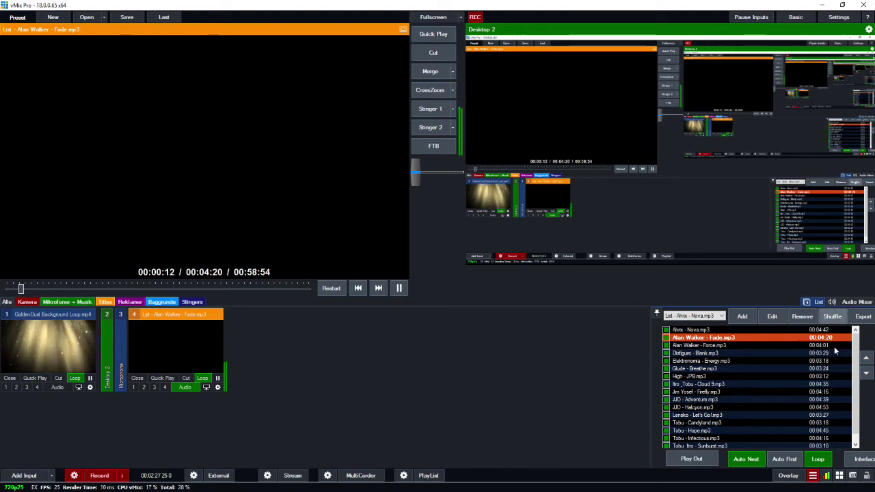
click(814, 477)
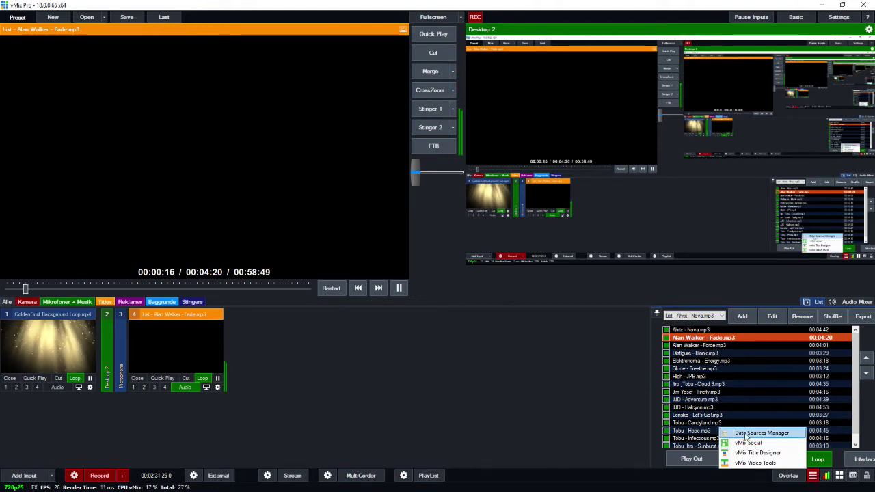
Pick the SingleLowerThird template from the recent Title / XAML templates
click(599, 393)
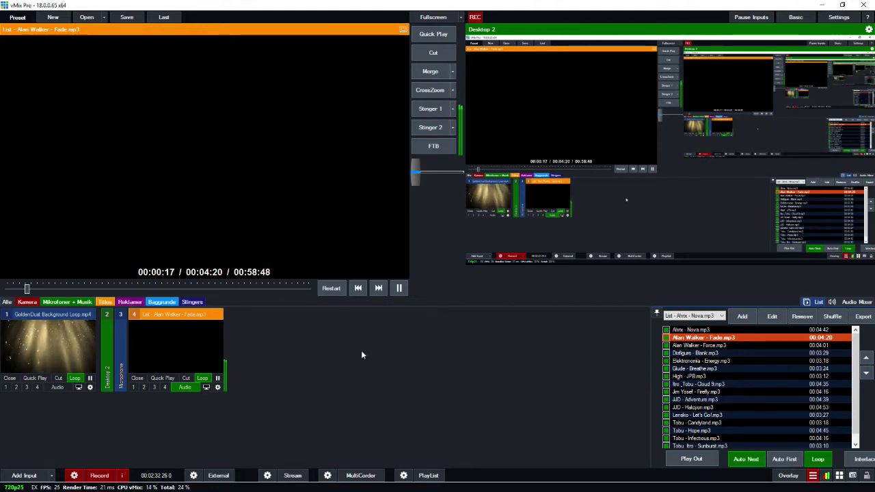
click(25, 476)
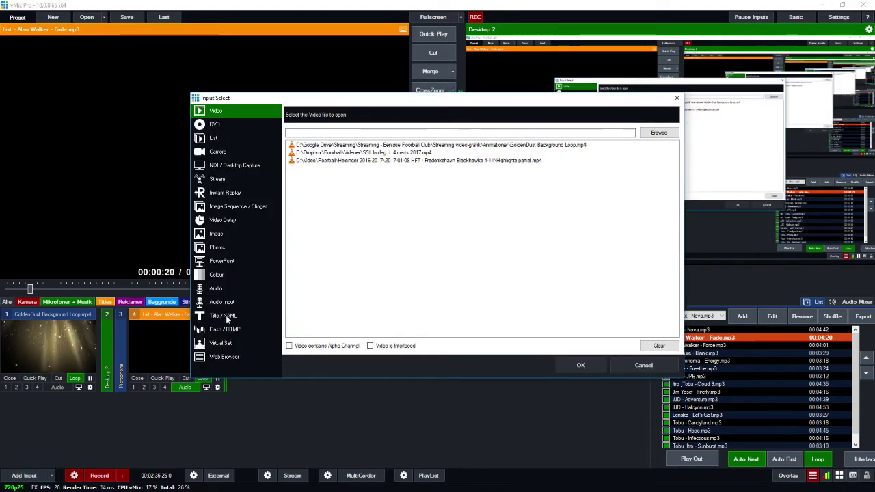
click(226, 316)
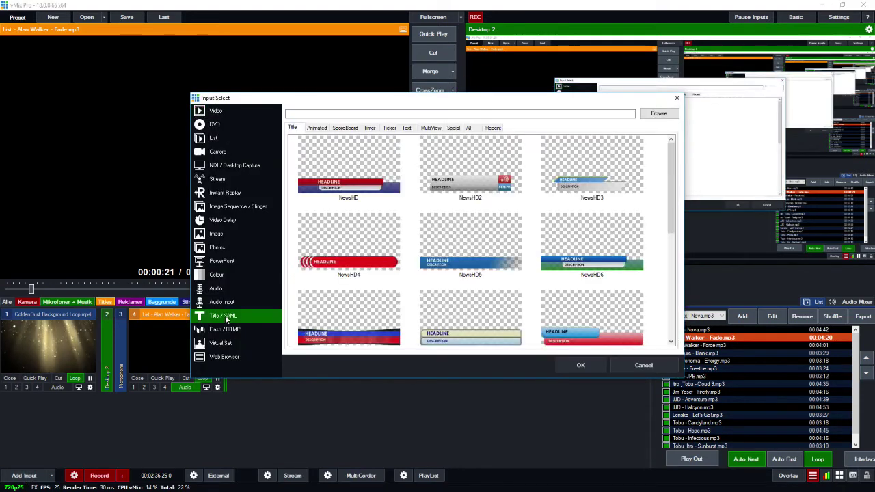
click(494, 129)
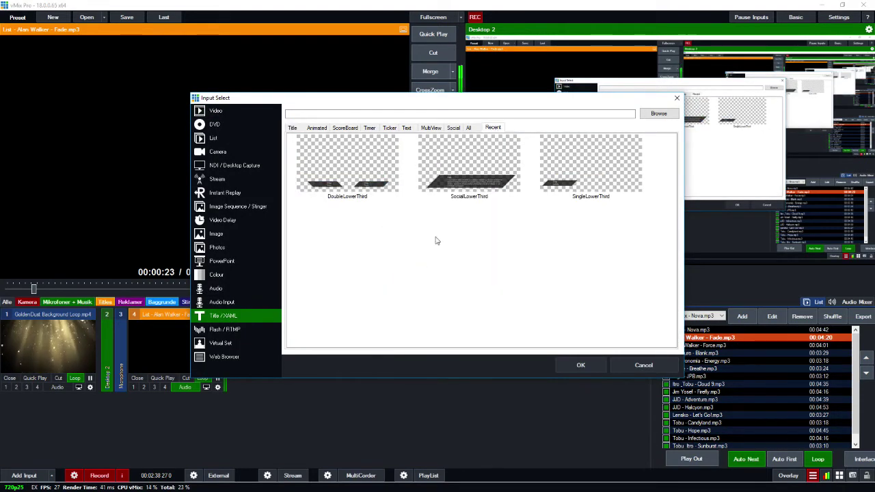
click(570, 186)
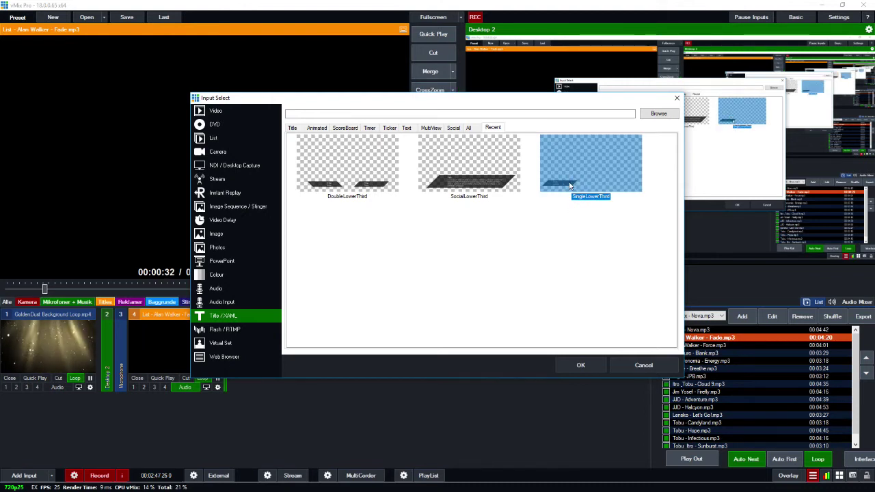
Add SingleLowerThird.xaml as a title input and select its Right_Subtitle placeholder text
double_click(567, 179)
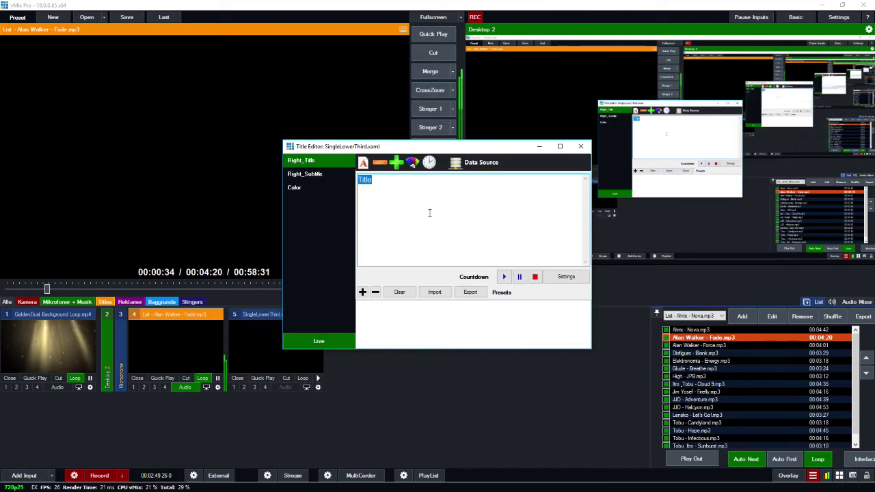
drag(375, 153, 390, 144)
click(334, 165)
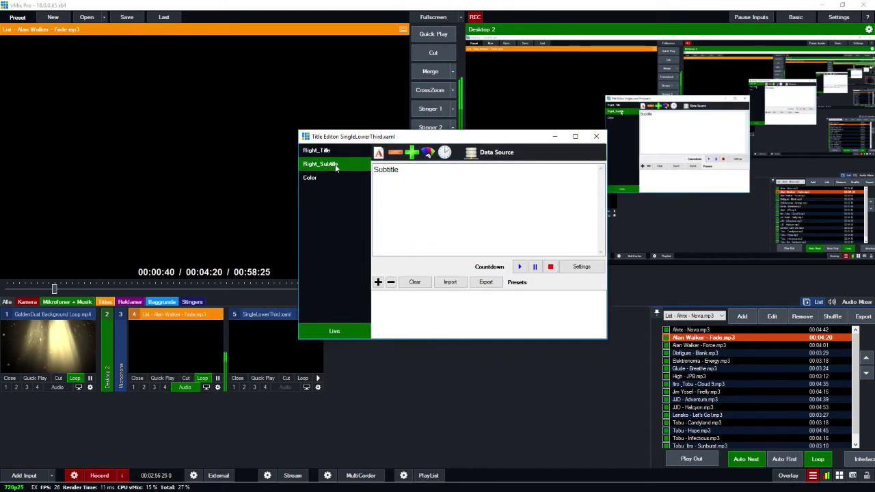
drag(414, 171, 358, 169)
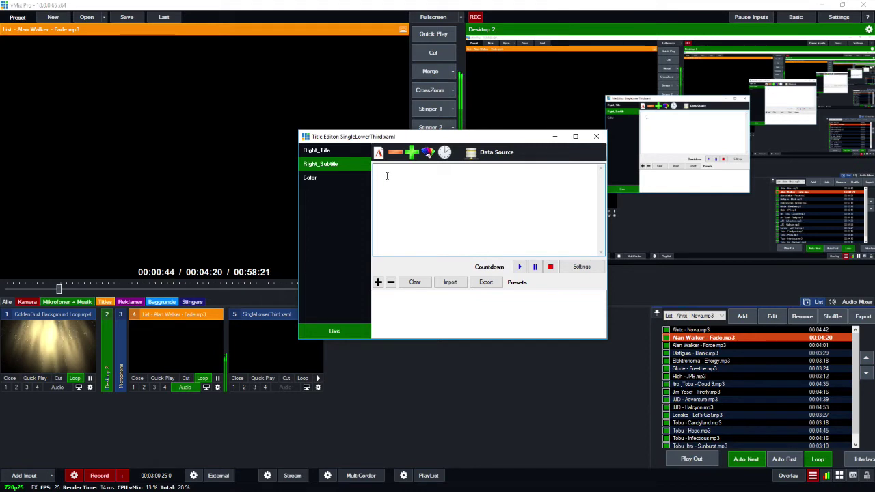
Leave the Right_Subtitle data source at None, cancel, and close the Title Editor
click(486, 155)
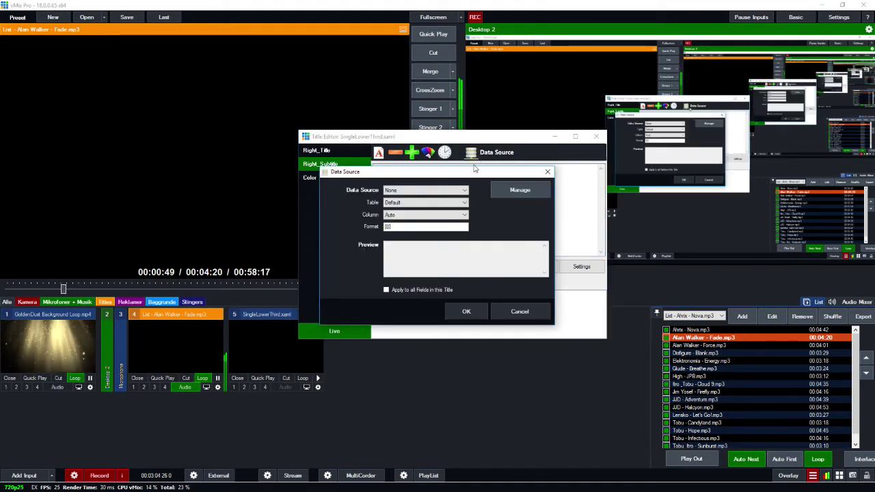
click(408, 191)
click(408, 191)
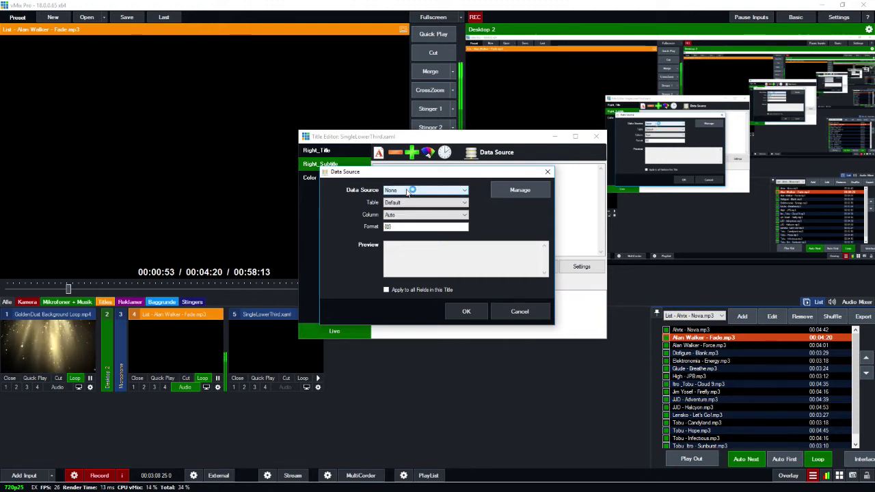
click(519, 312)
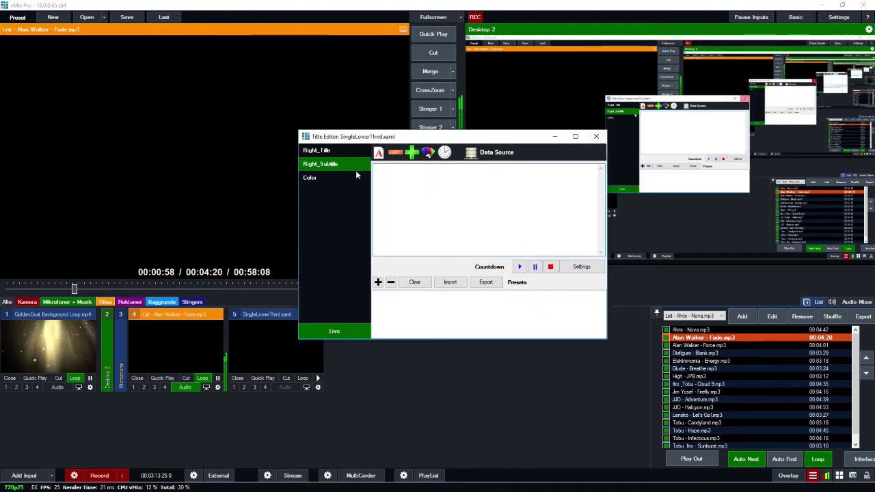
click(597, 138)
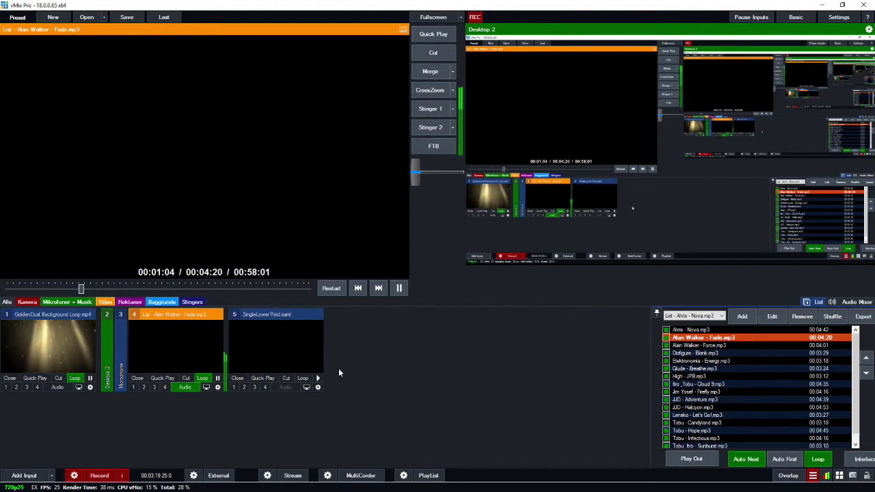
Reload the vMix API XML in Firefox at localhost:8088/api and scroll to the SingleLowerThird.xaml entry
key(alt+Tab)
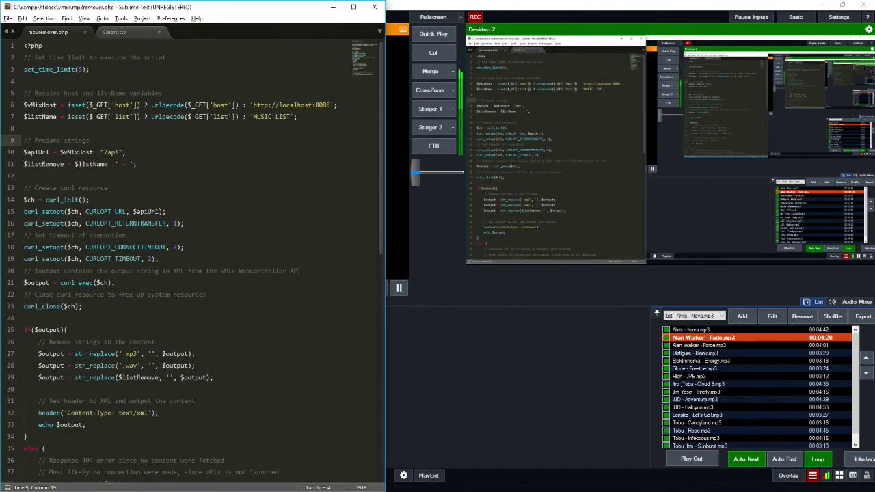
key(alt+Tab)
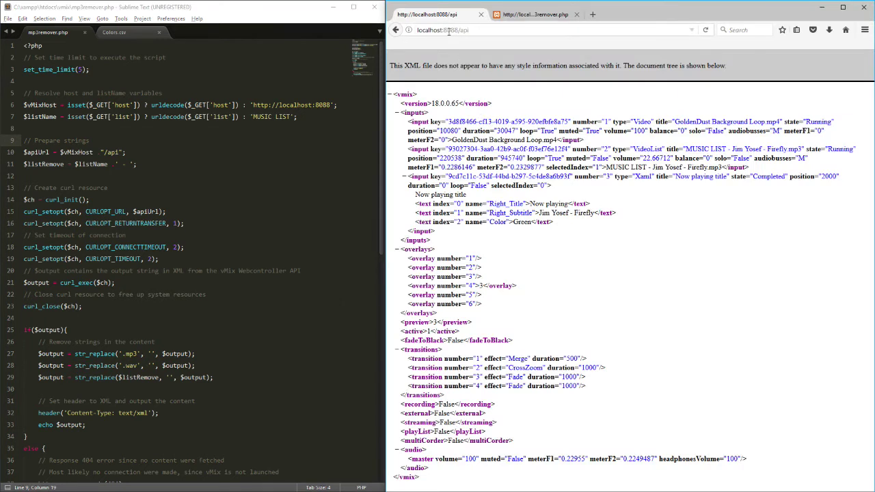
drag(461, 30, 479, 31)
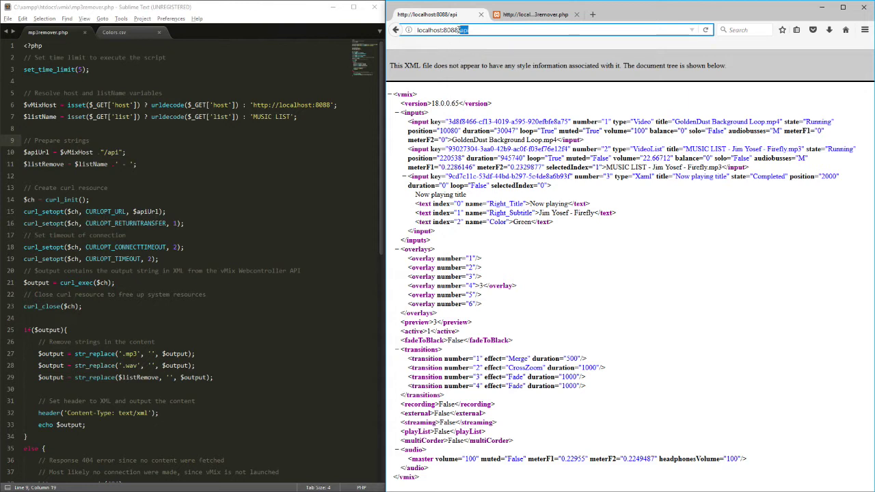
key(BackSpace)
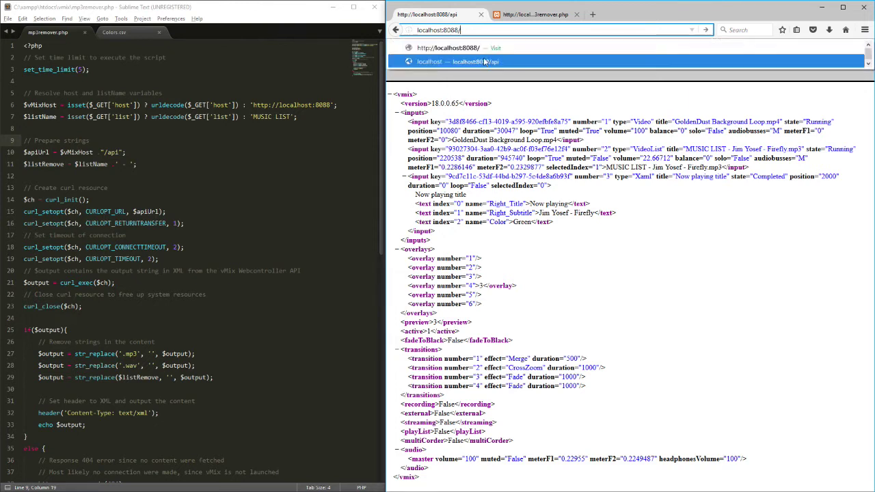
key(Return)
click(481, 30)
text(/api)
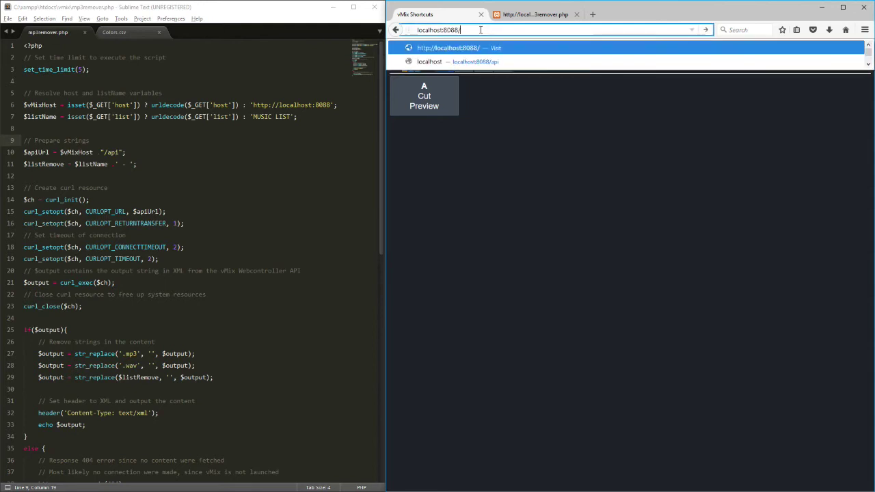
key(Return)
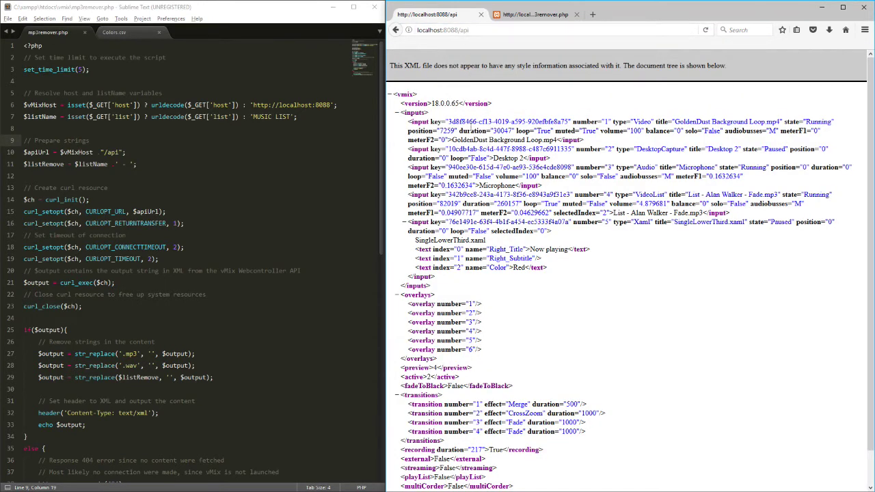
scroll(481, 177, down, 1)
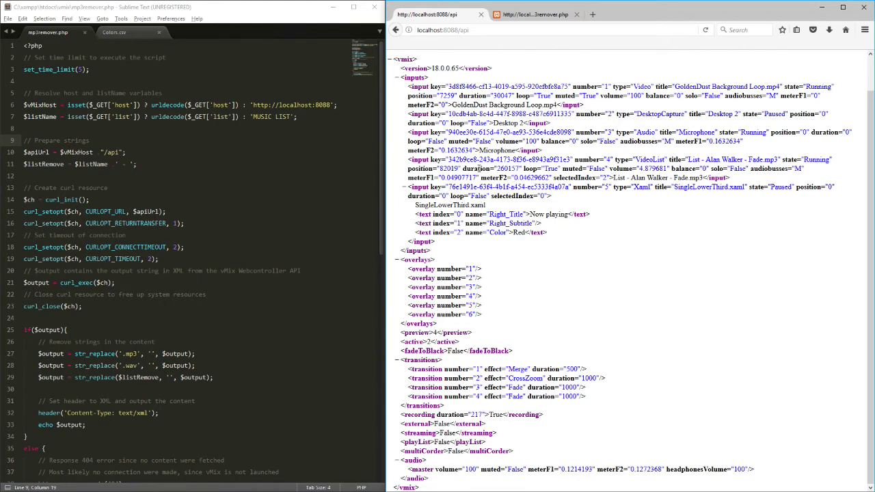
Lower the List fader in vMix's Audio Mixer
key(alt+Tab)
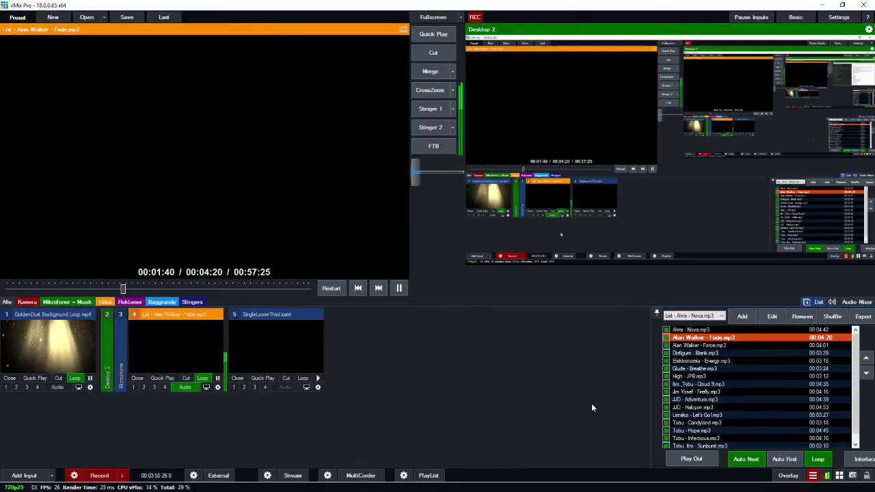
click(847, 302)
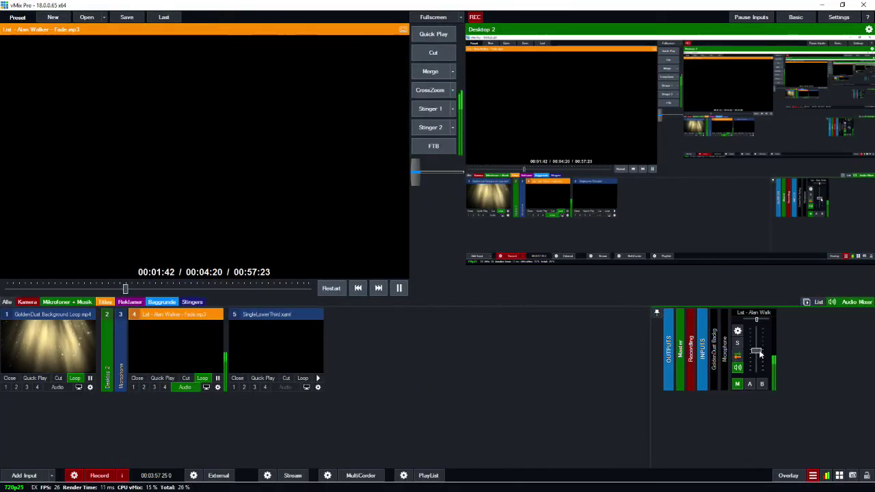
drag(756, 351, 756, 370)
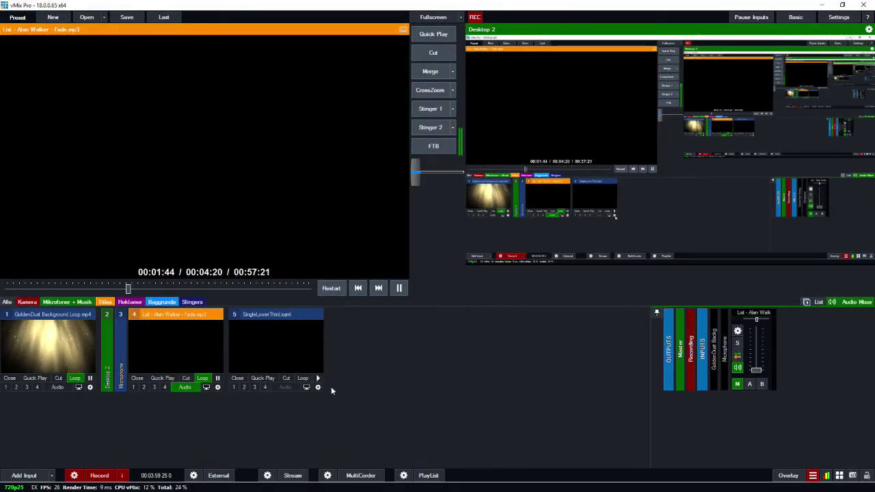
Select the current track title 'List - Alan Walker - Fade.mp3' in Firefox's API XML
key(alt+Tab)
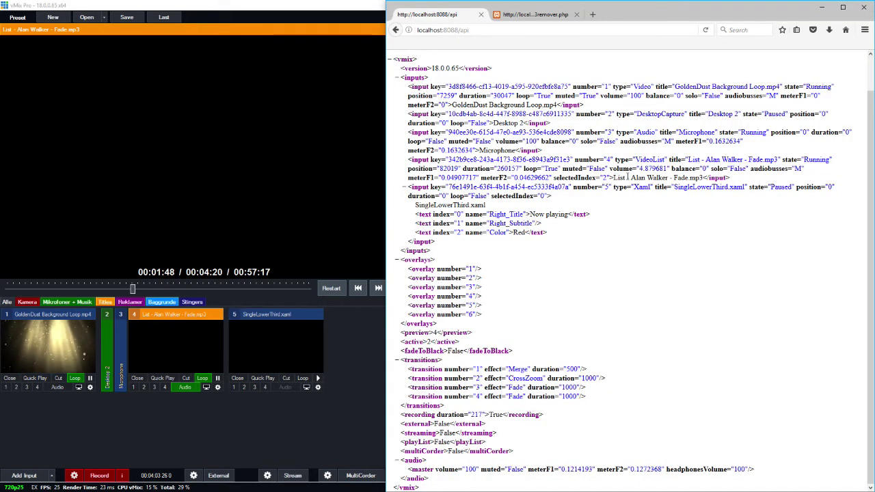
drag(614, 177, 707, 178)
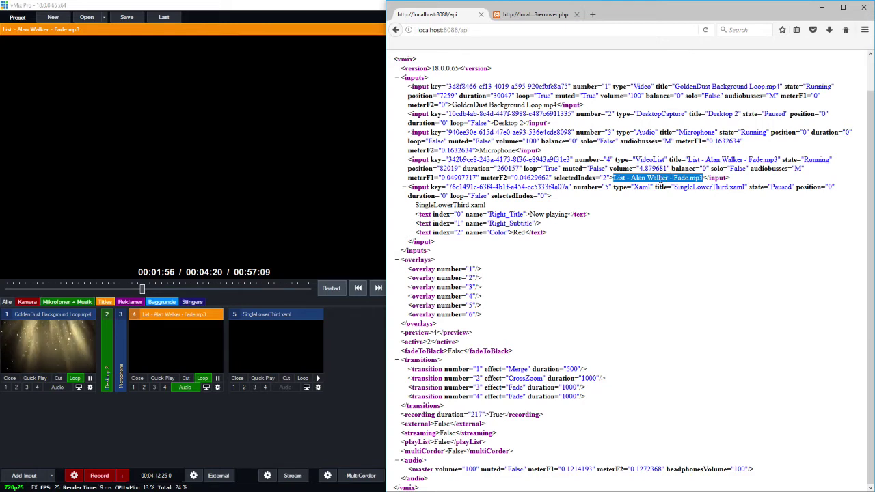
click(622, 177)
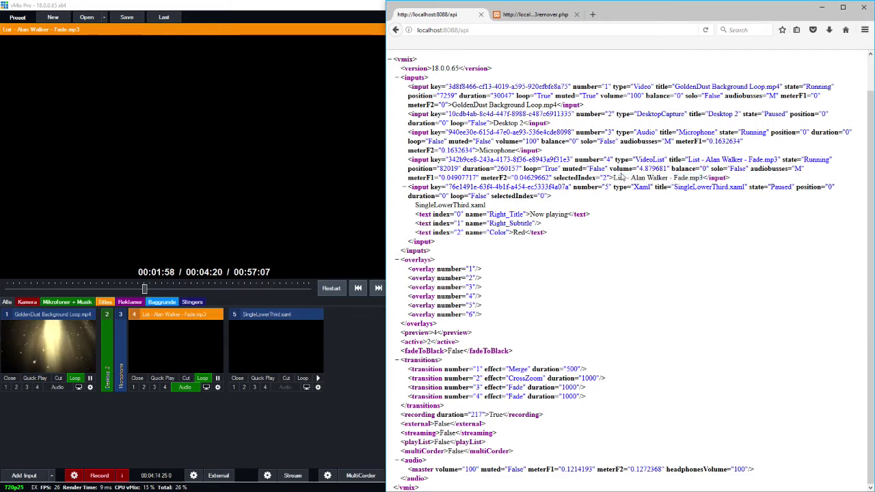
drag(613, 177, 781, 160)
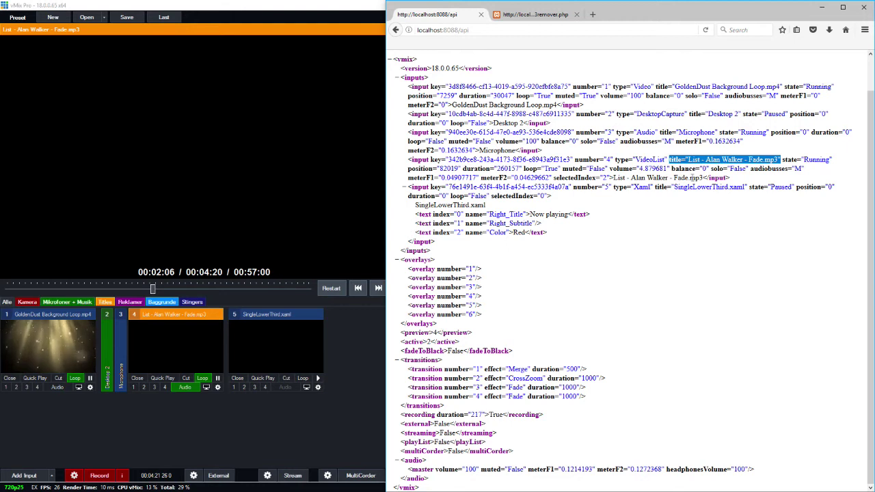
Open the Data Sources manager and review the Now playing source's settings without changes
click(344, 351)
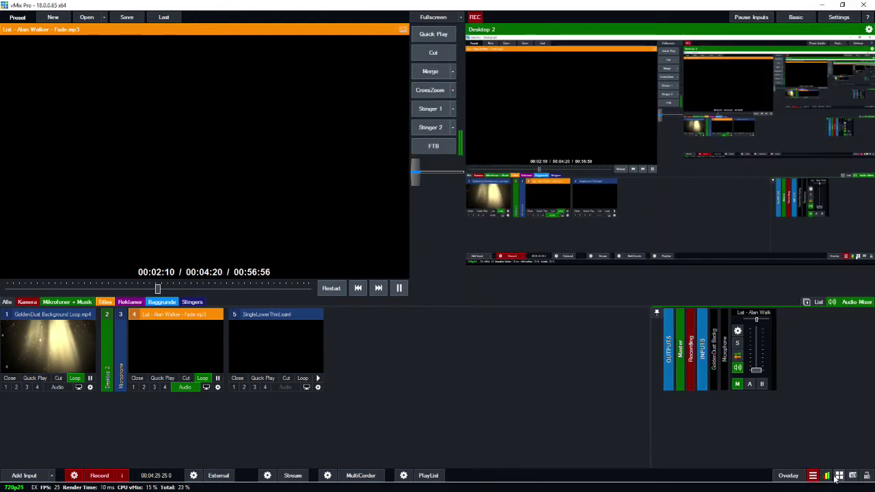
click(813, 475)
click(789, 434)
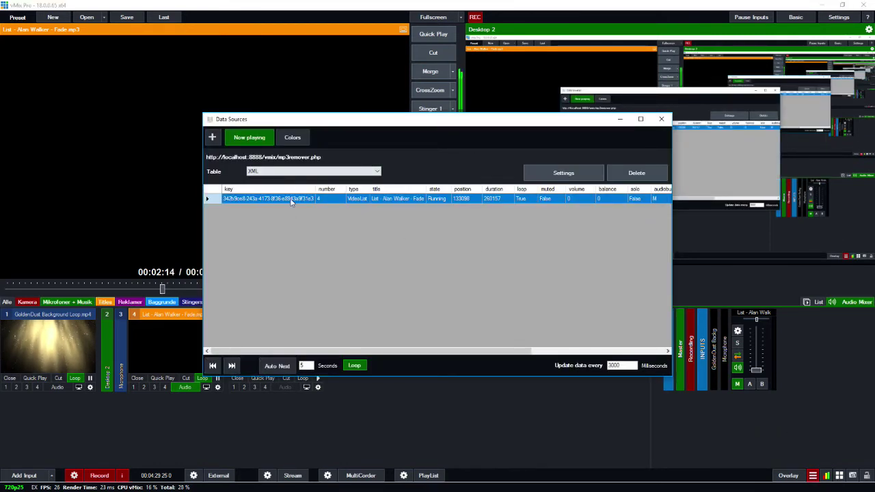
click(564, 172)
key(ctrl+c)
key(Tab)
key(Tab)
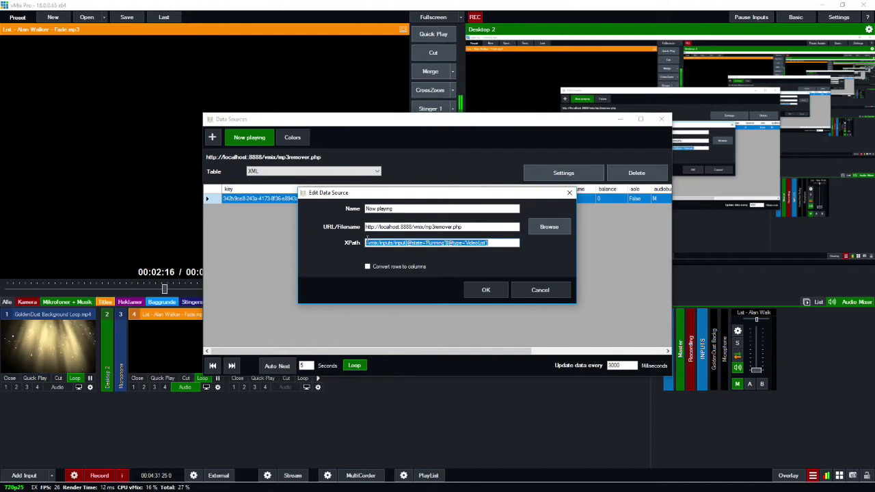
click(540, 290)
Delete the Now playing XML and Colors CSV data sources
click(637, 172)
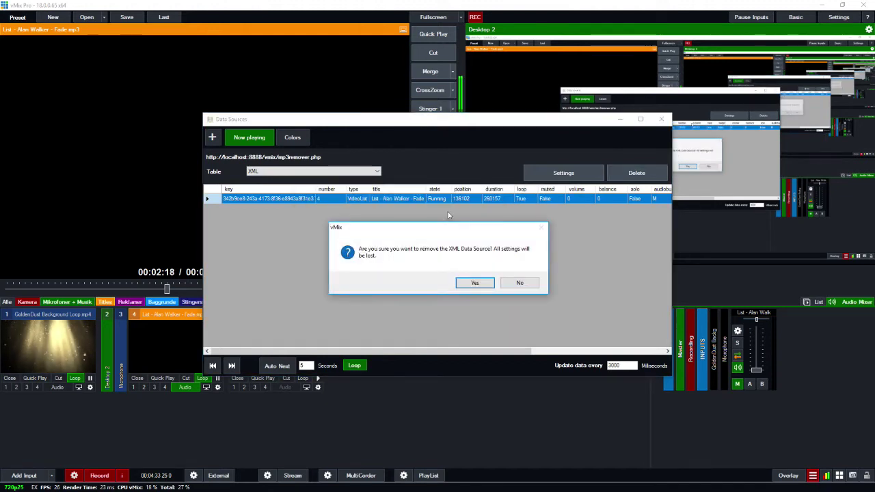
click(475, 283)
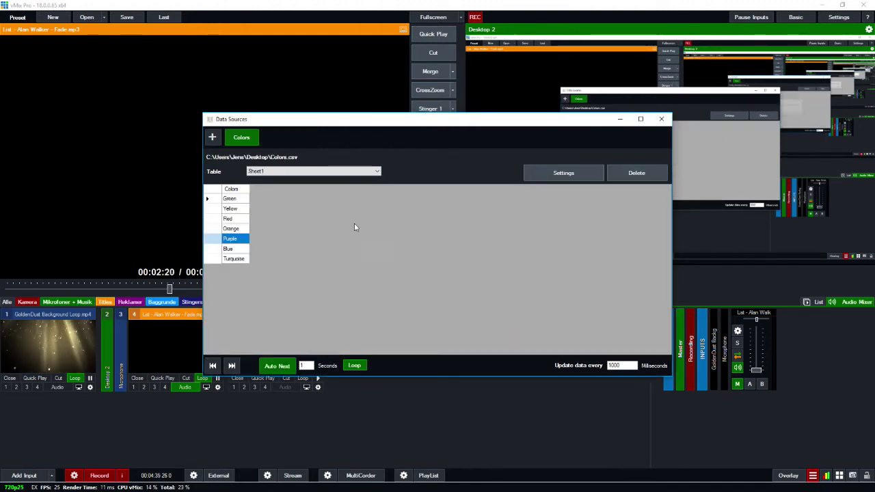
click(636, 172)
key(Return)
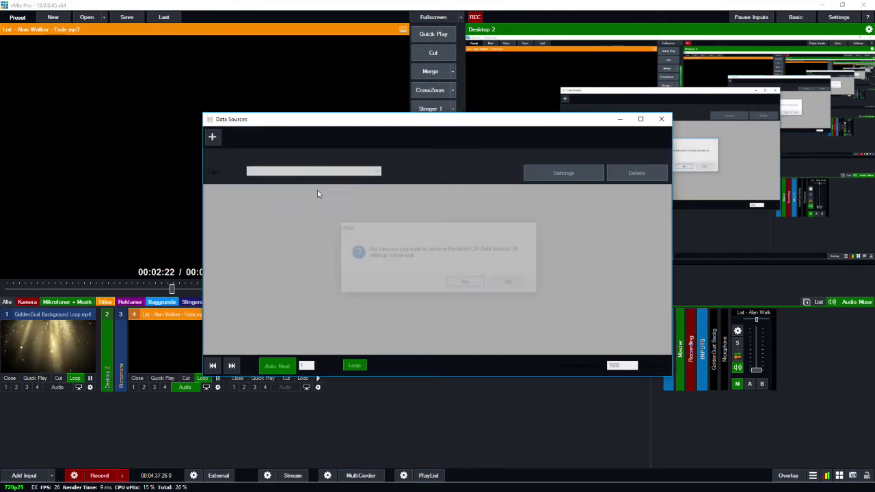
click(212, 136)
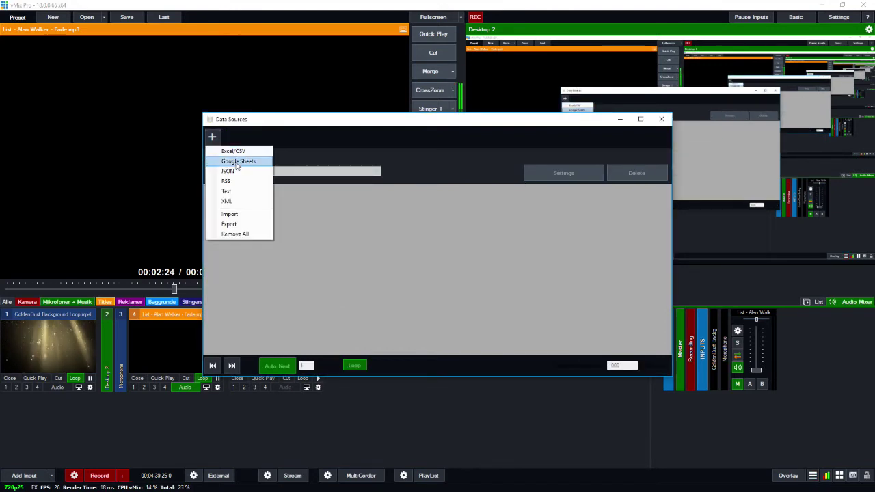
click(227, 201)
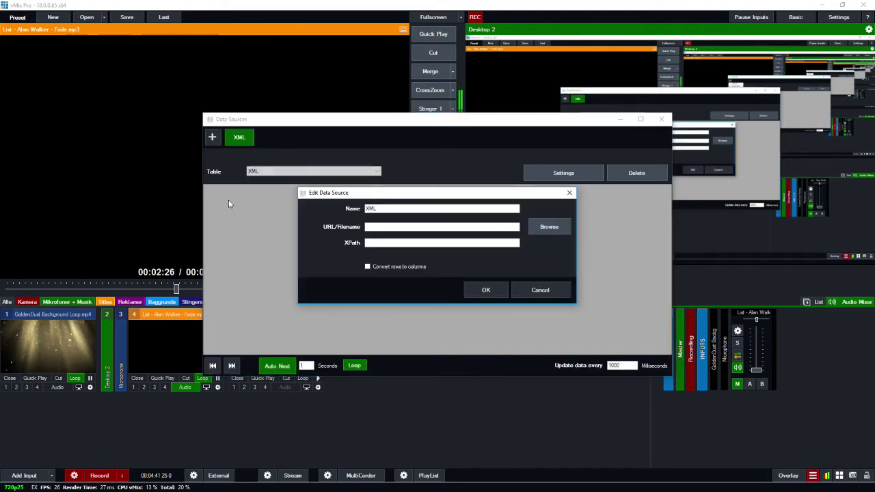
click(410, 226)
text(h)
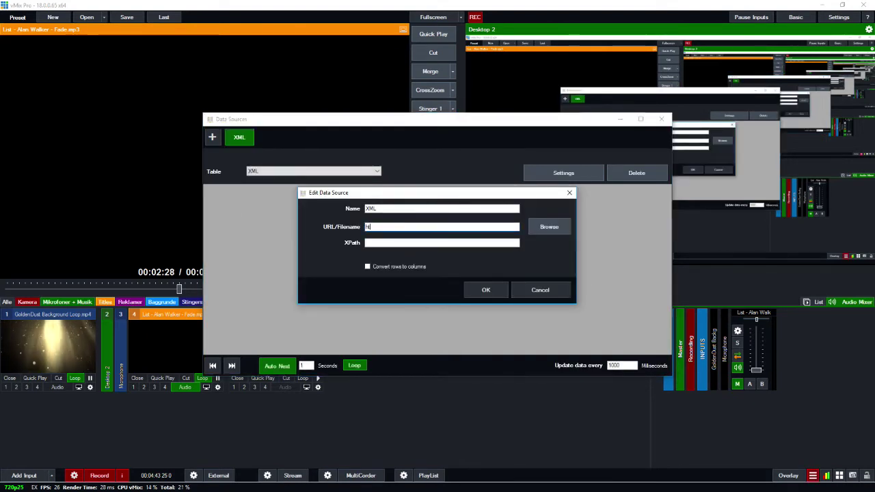
text(ttp://local)
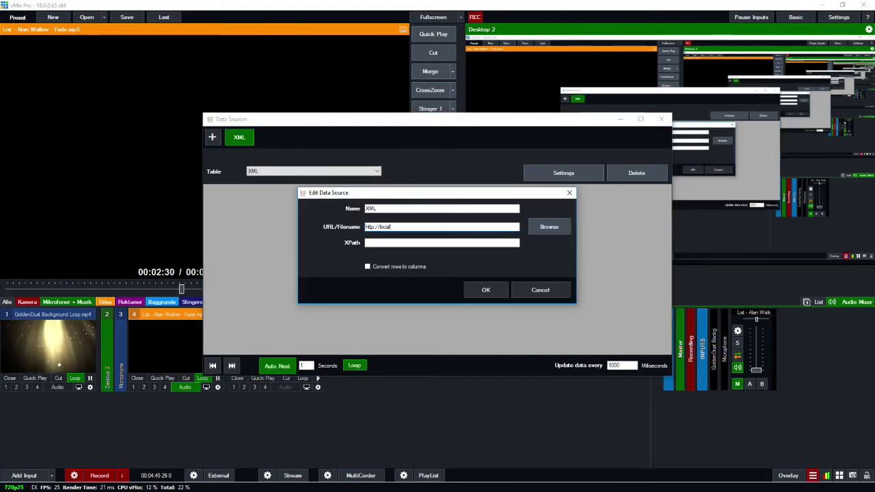
text(host:)
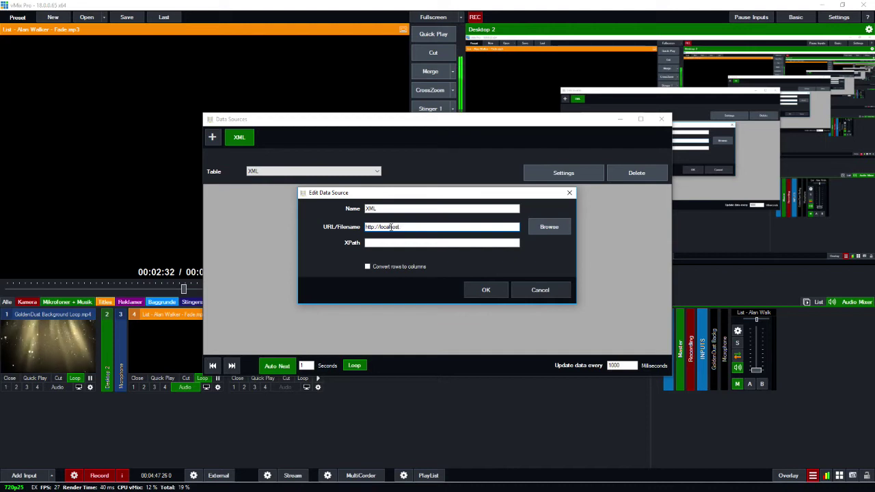
text(8088/ap)
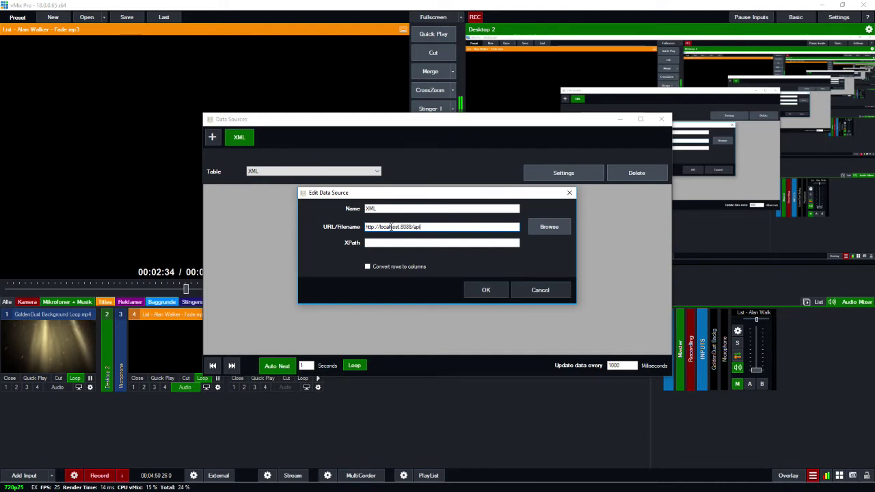
text(i)
click(405, 243)
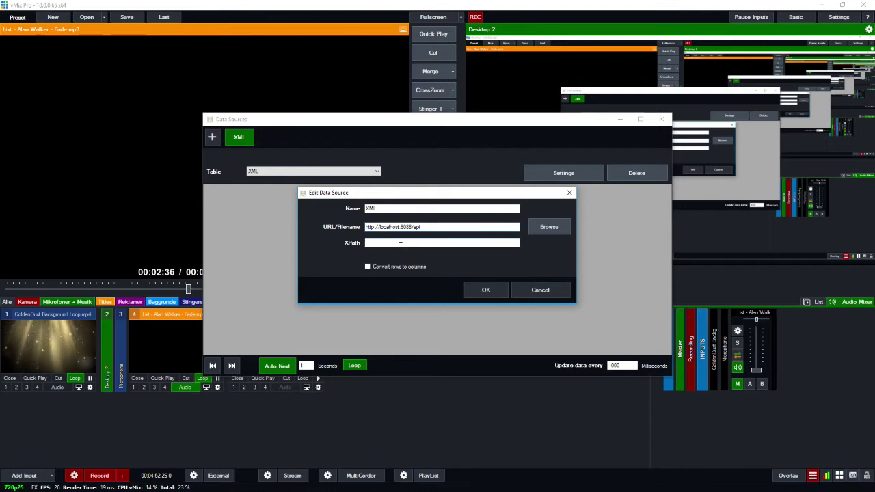
key(ctrl+v)
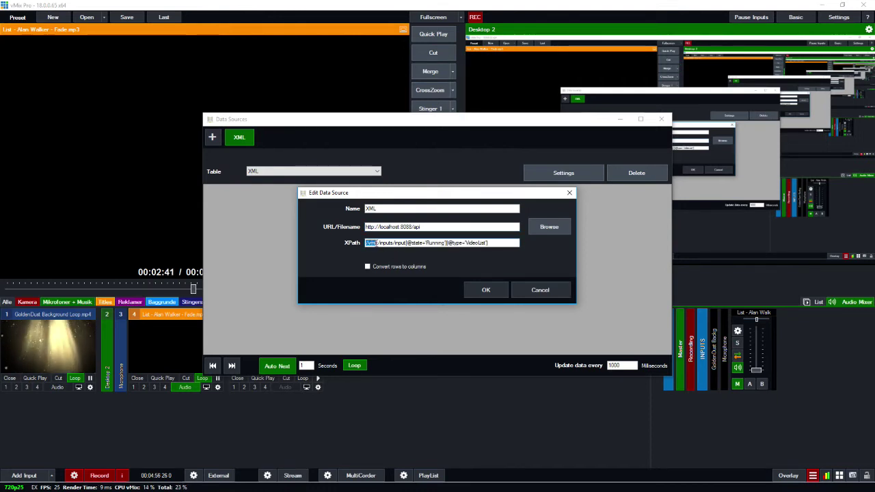
drag(377, 243, 409, 244)
click(408, 244)
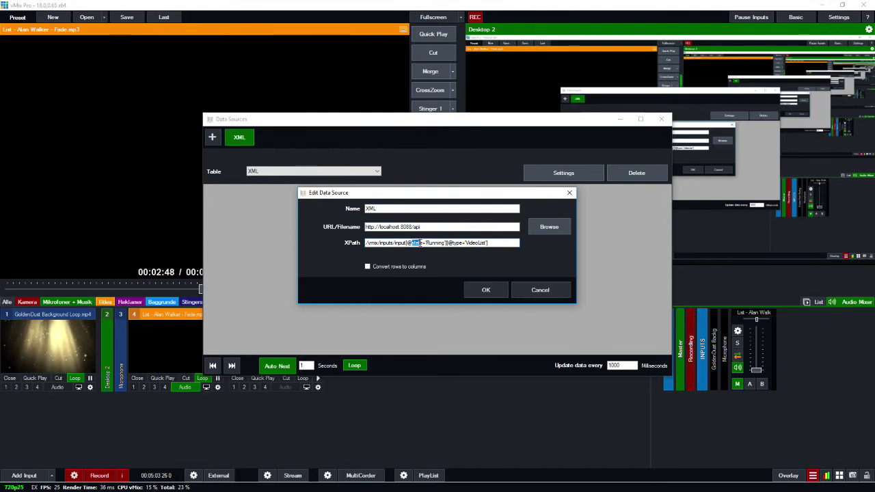
double_click(412, 243)
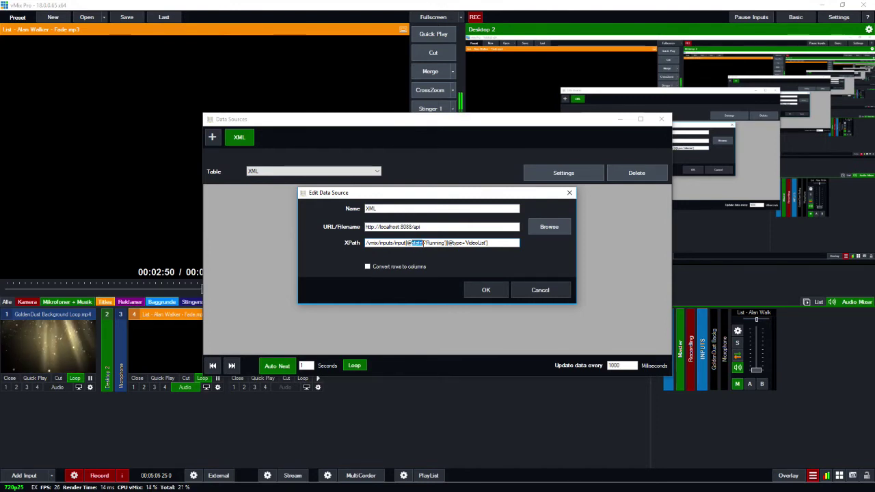
drag(421, 242, 445, 244)
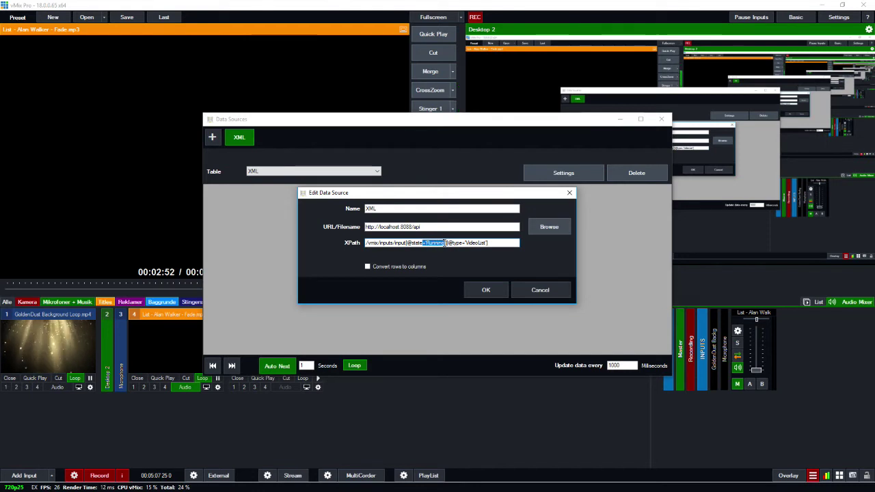
click(449, 243)
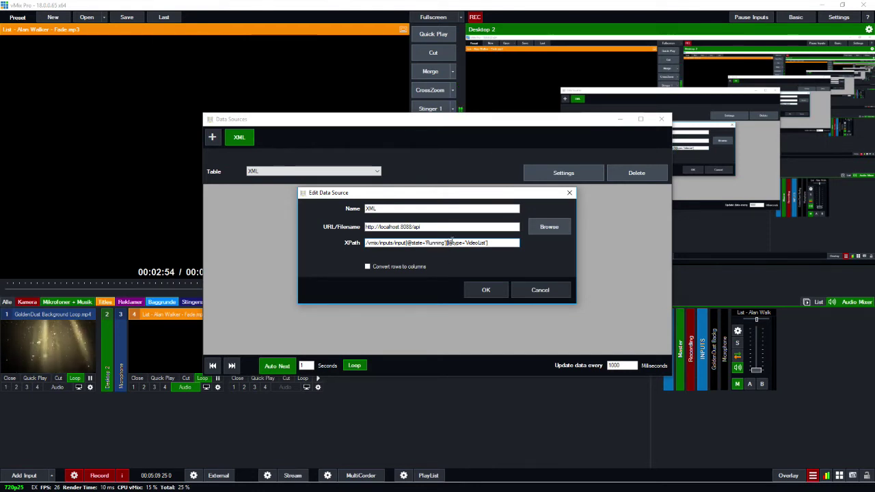
drag(446, 243, 488, 243)
click(457, 243)
click(479, 242)
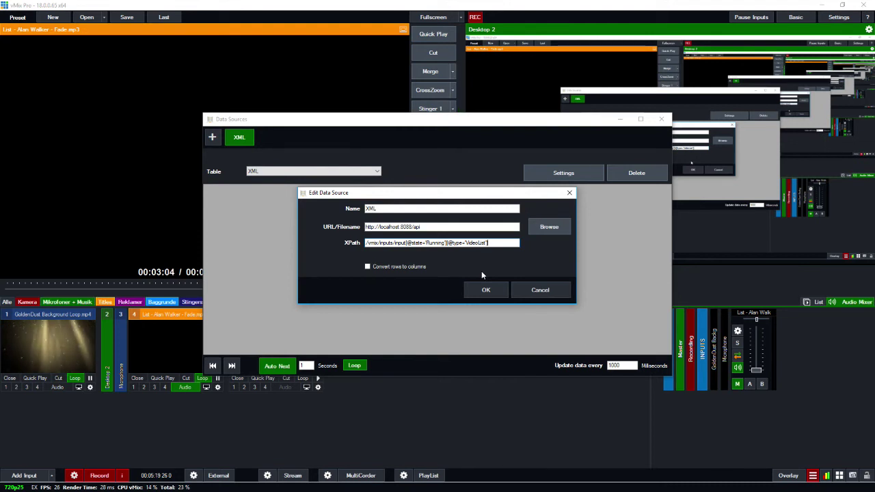
click(482, 290)
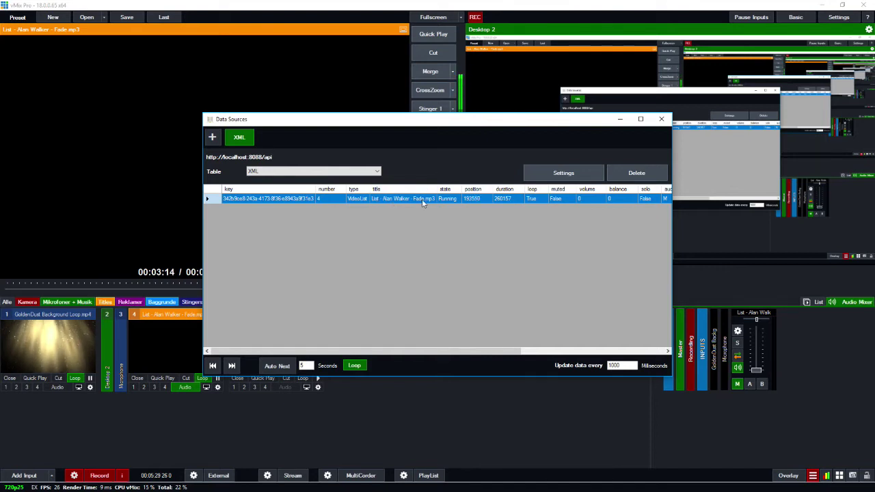
Show the track playlist, then rename the XML data source to 'Now playing' and close Data Sources
drag(421, 116, 421, 58)
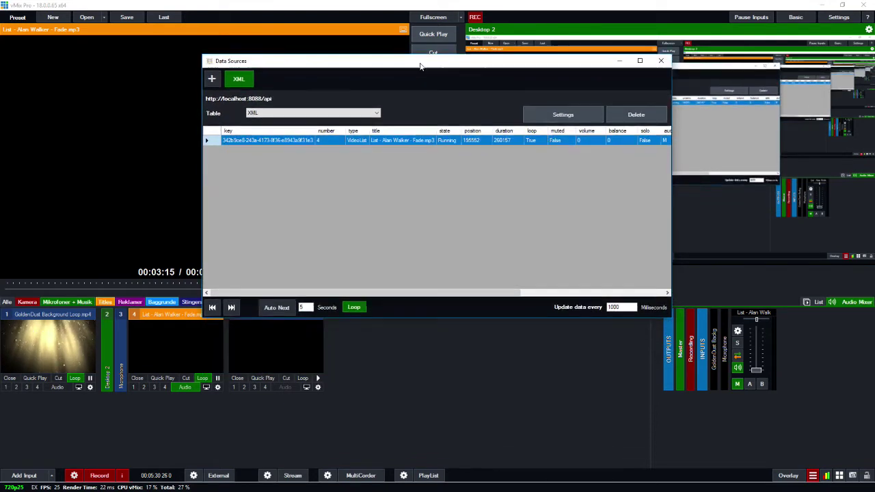
click(818, 302)
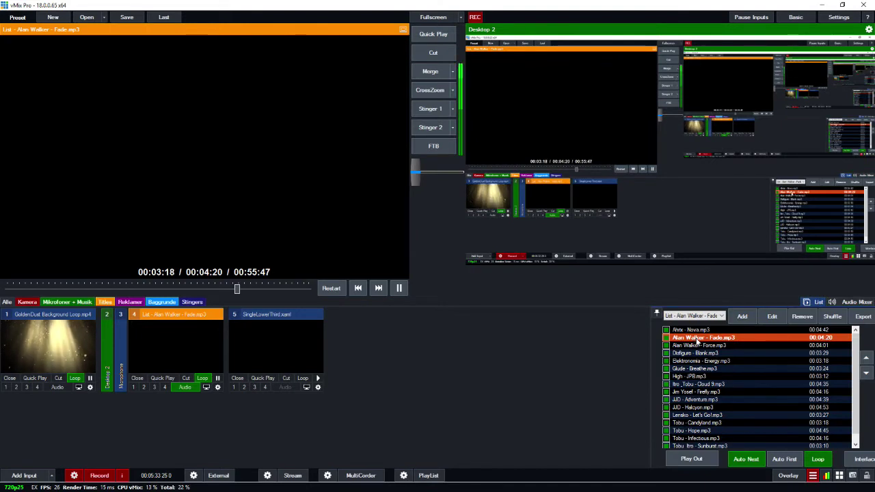
key(alt+Tab)
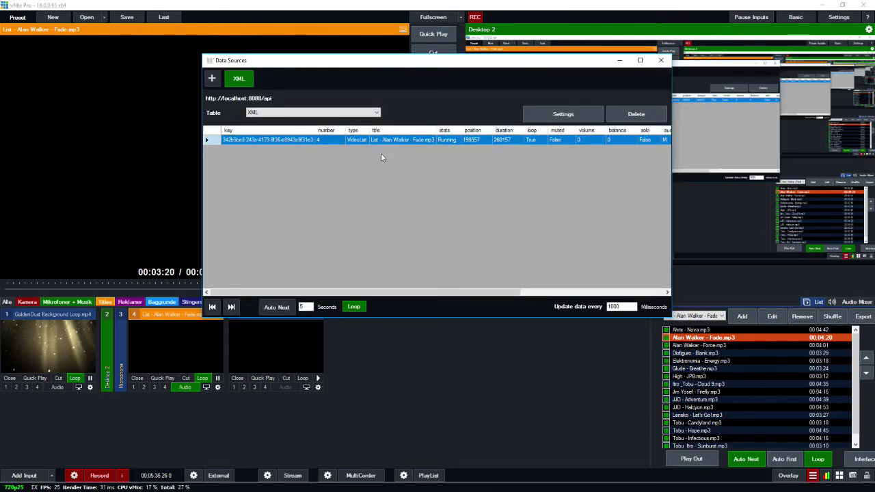
click(563, 114)
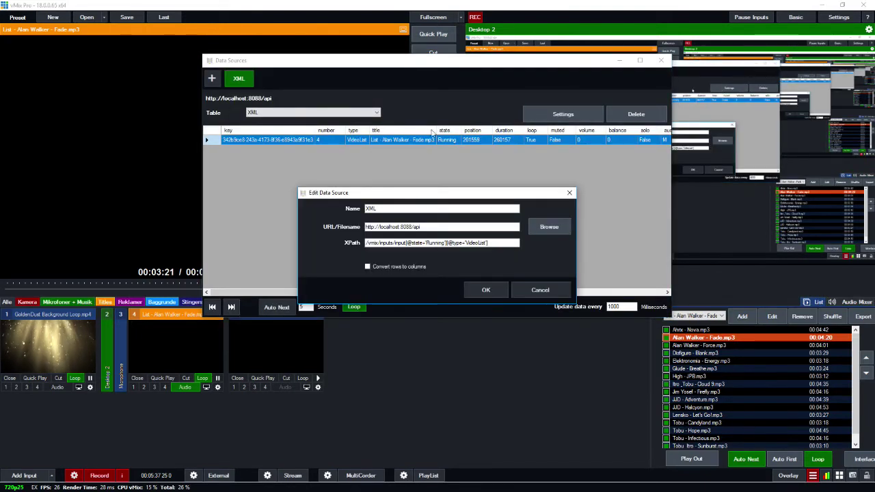
double_click(391, 208)
text(Now playing)
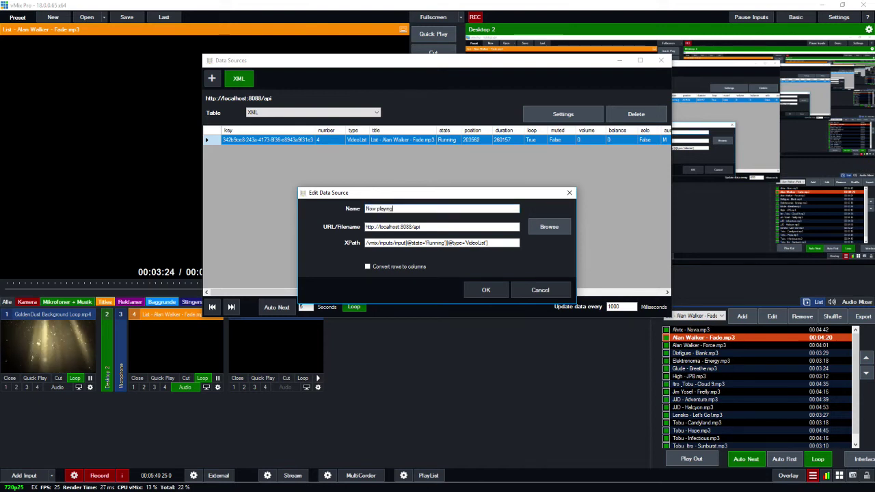
click(486, 289)
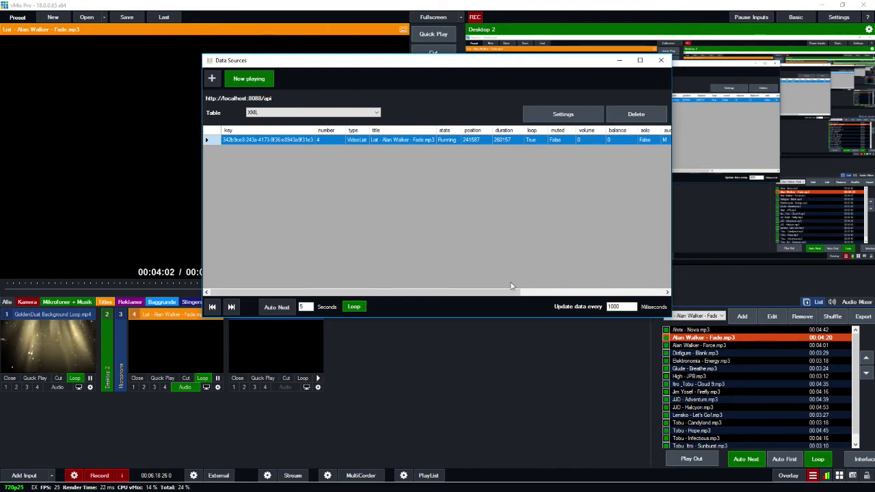
click(608, 366)
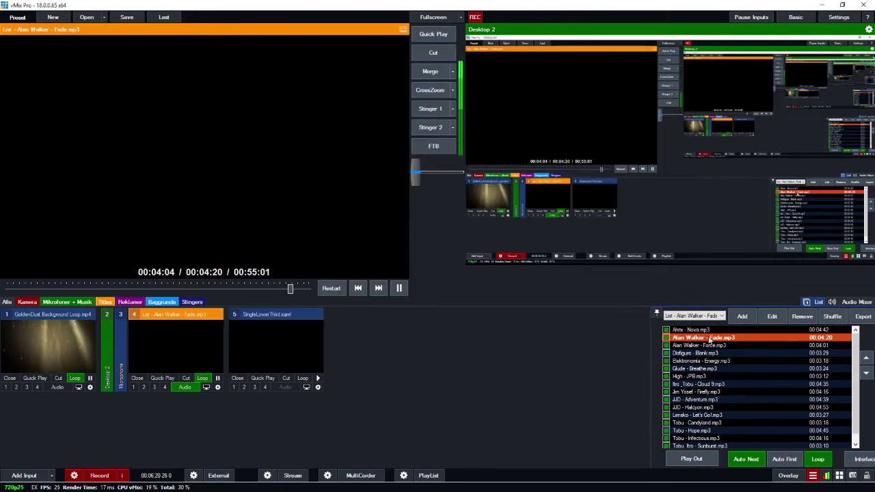
Strip '.mp3' from the playing track's playlist entry name and bring Data Sources back
click(771, 318)
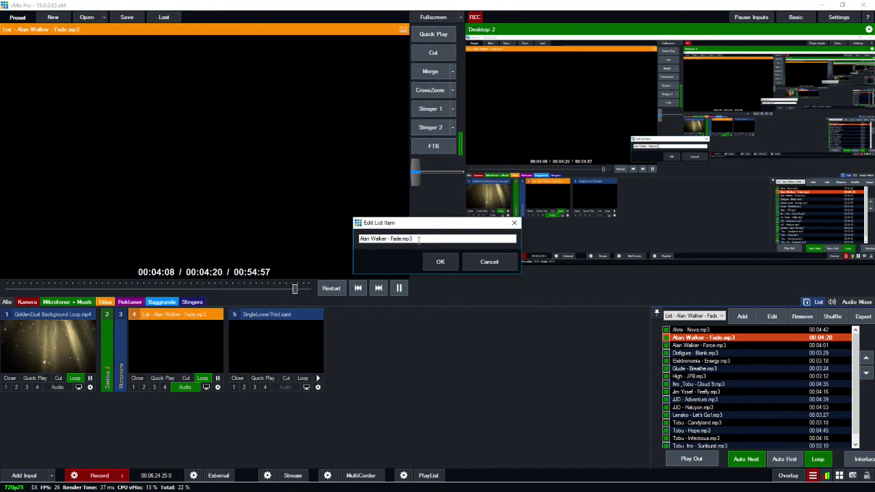
key(BackSpace)
key(BackSpace)
key(BackSpace)
key(BackSpace)
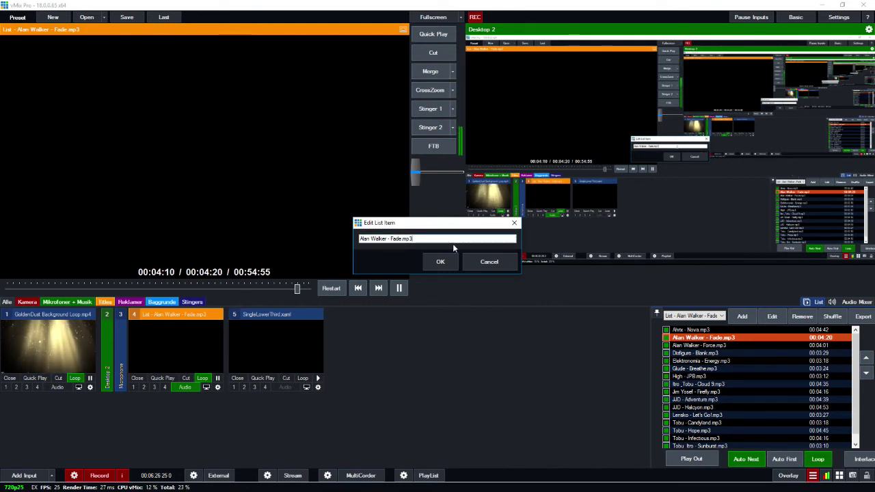
click(439, 263)
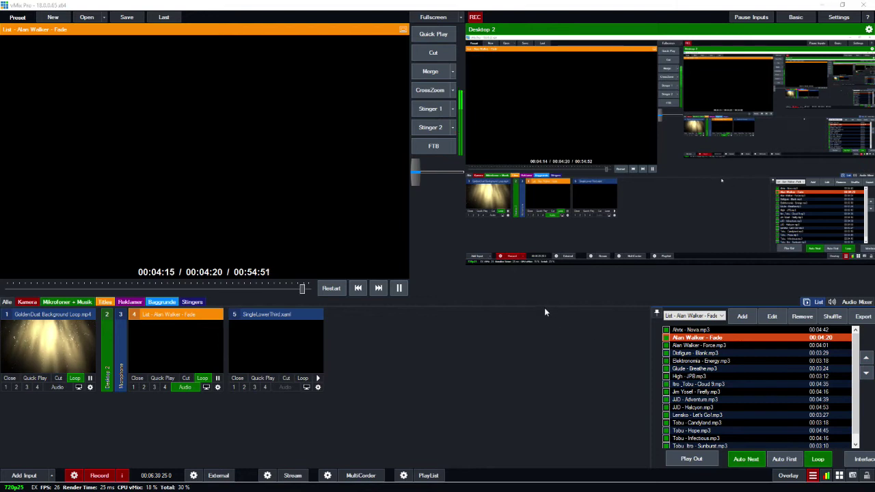
key(alt+Tab)
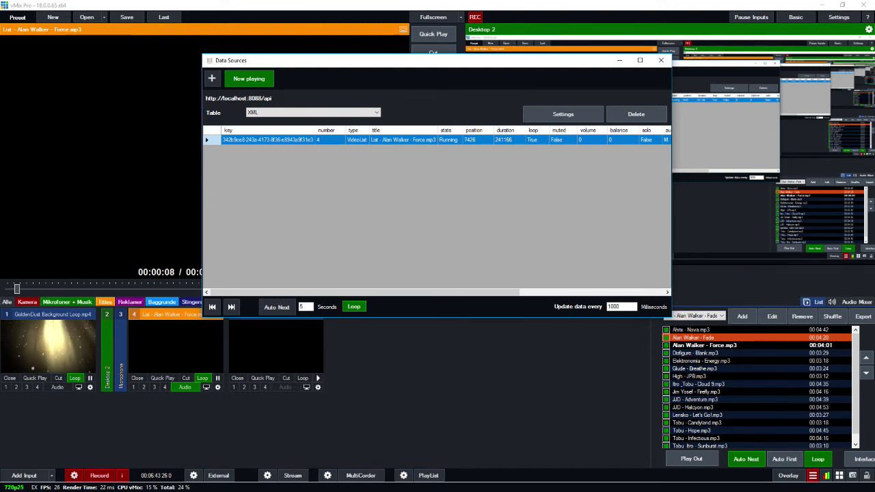
Review mp3remover.php's time limit, default 'MUSIC LIST' list name and vMixHost address
key(alt+Tab)
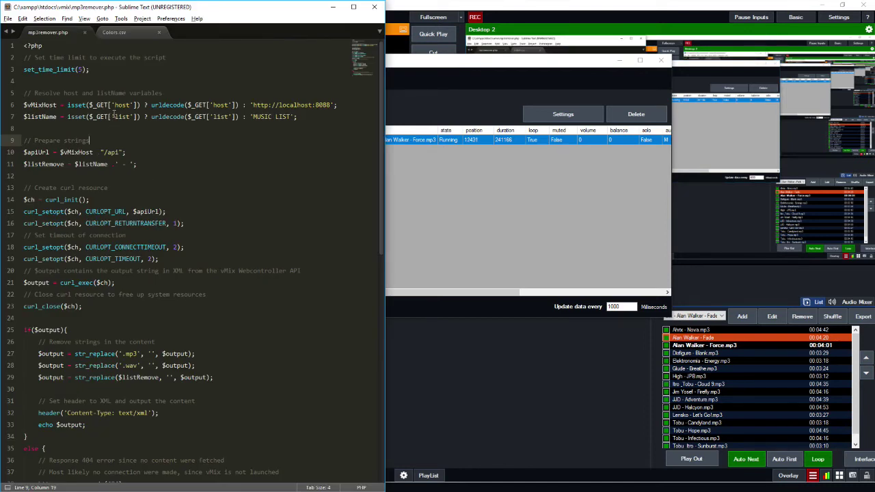
scroll(114, 117, down, 2)
scroll(114, 117, up, 2)
click(115, 71)
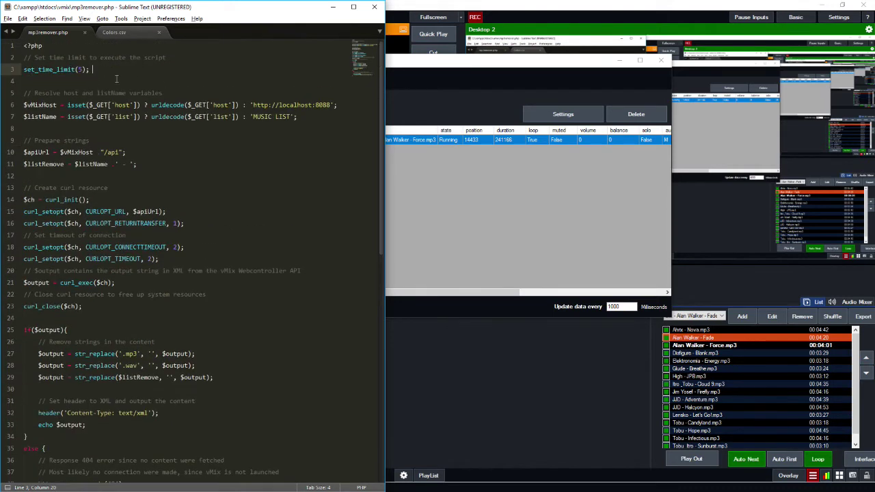
drag(294, 117, 252, 117)
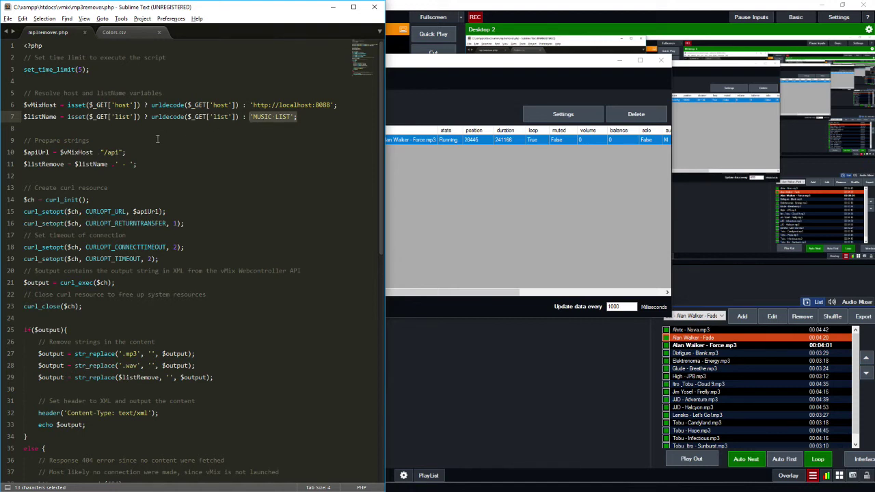
click(257, 107)
click(317, 106)
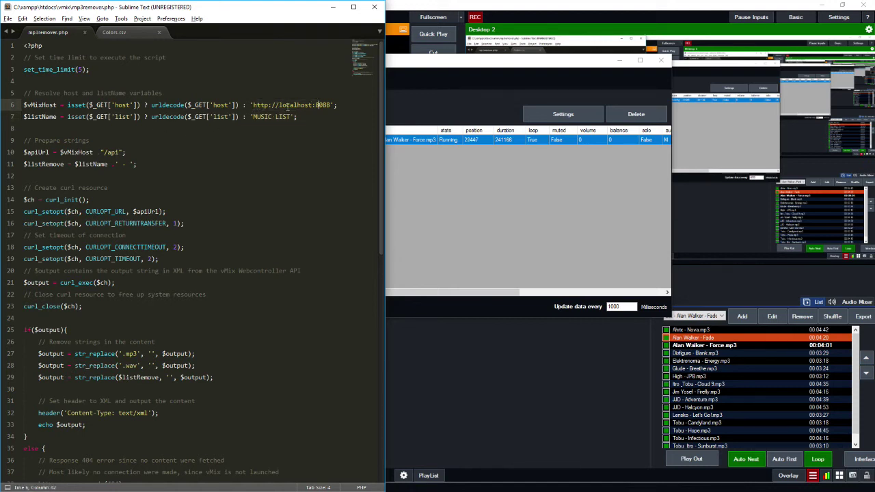
double_click(52, 107)
Walk through the listRemove line, curl fetch, if($output) check and str_replace calls removing .mp3
scroll(47, 117, down, 1)
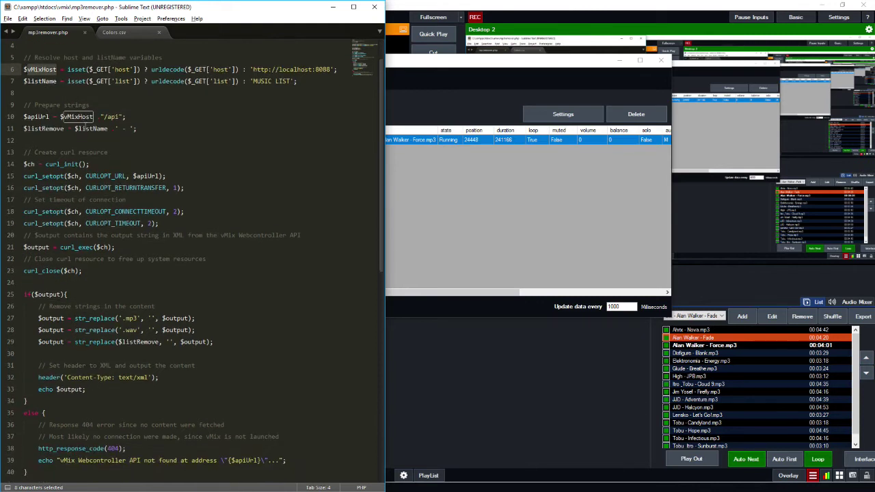
click(156, 128)
scroll(118, 140, down, 1)
click(125, 132)
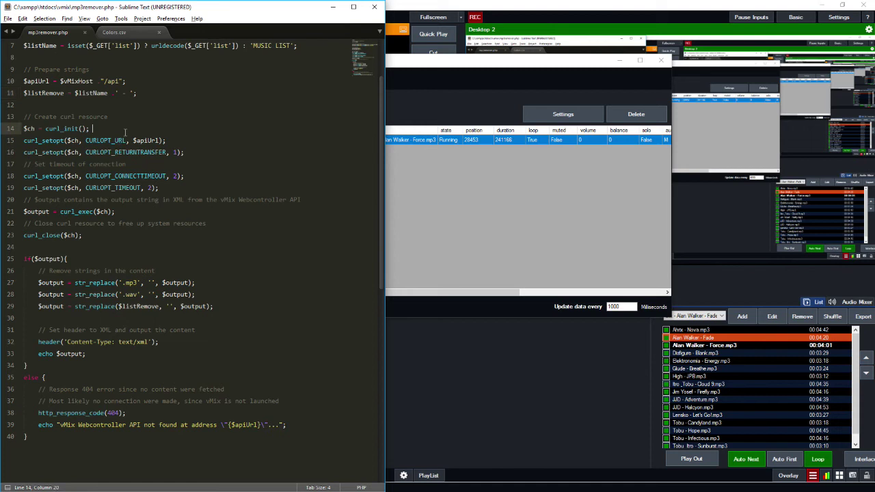
click(87, 258)
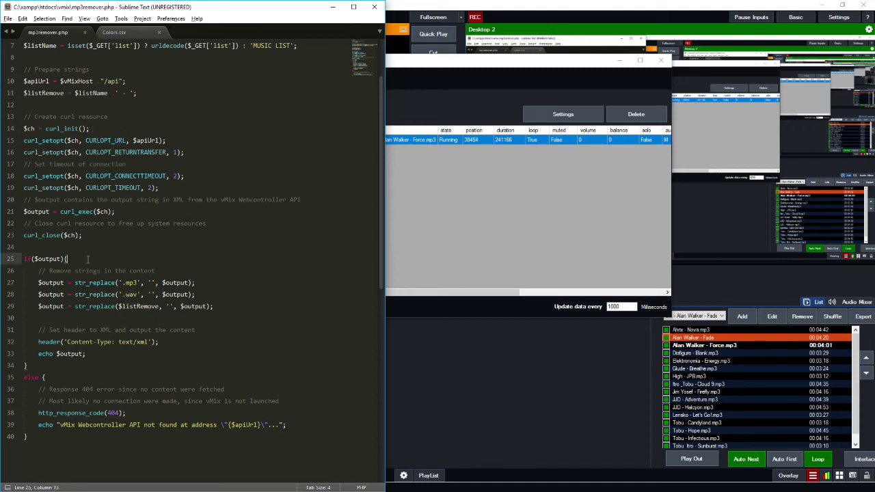
click(86, 283)
double_click(77, 283)
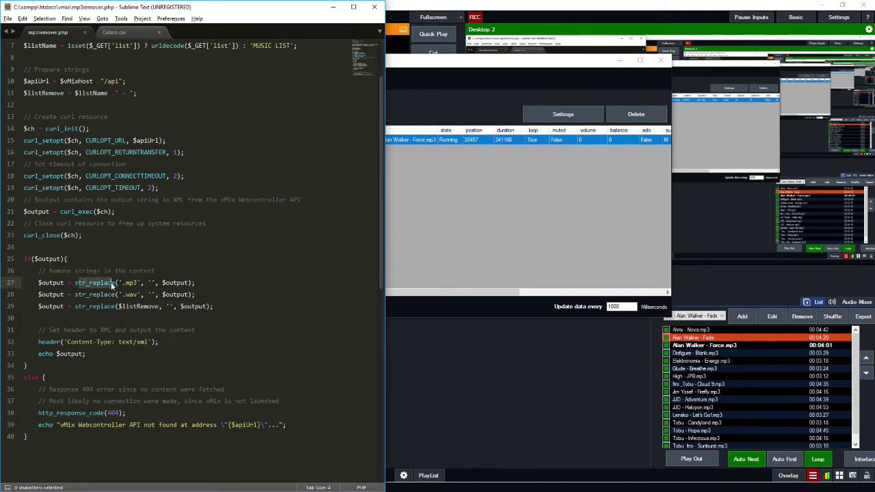
click(125, 283)
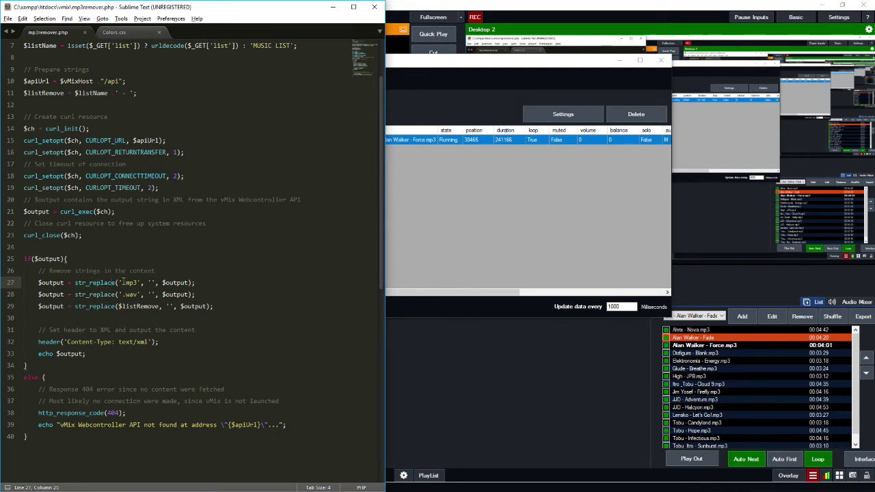
drag(122, 282, 137, 282)
click(136, 282)
Reload the mp3remover.php output in Firefox and inspect the track title's 'List - ' prefix
key(alt+Tab)
click(598, 221)
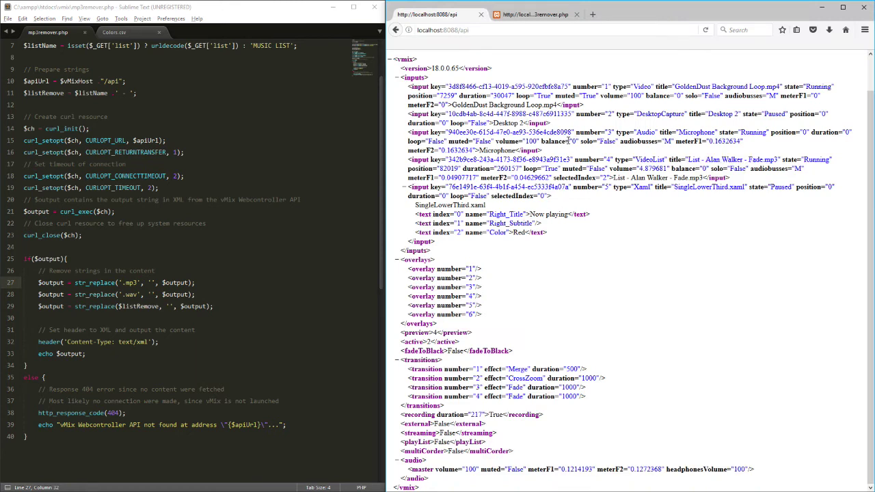
click(535, 15)
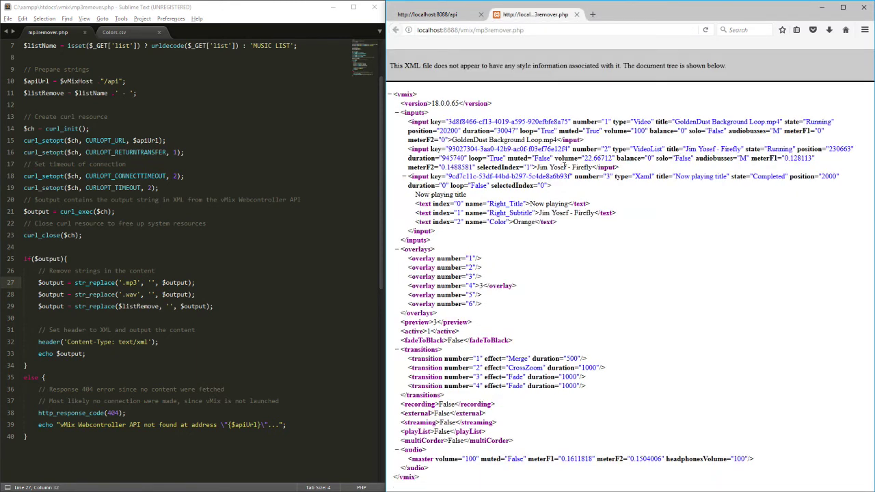
key(F5)
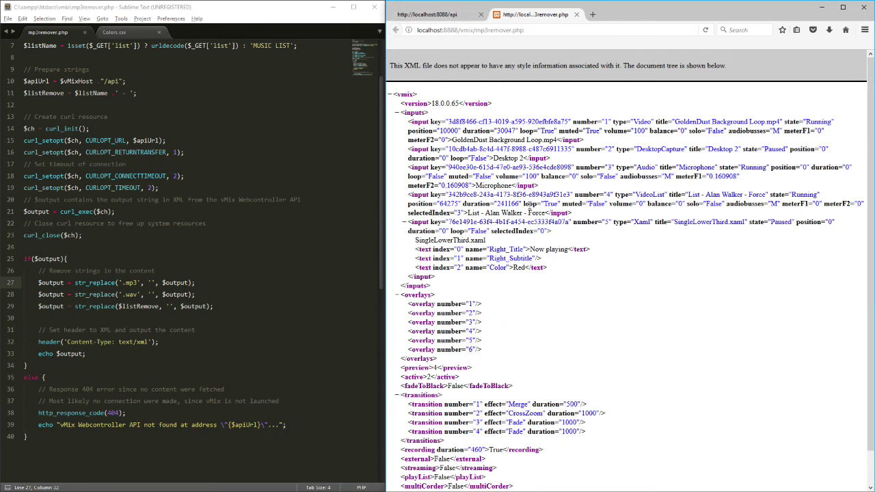
drag(467, 213, 547, 212)
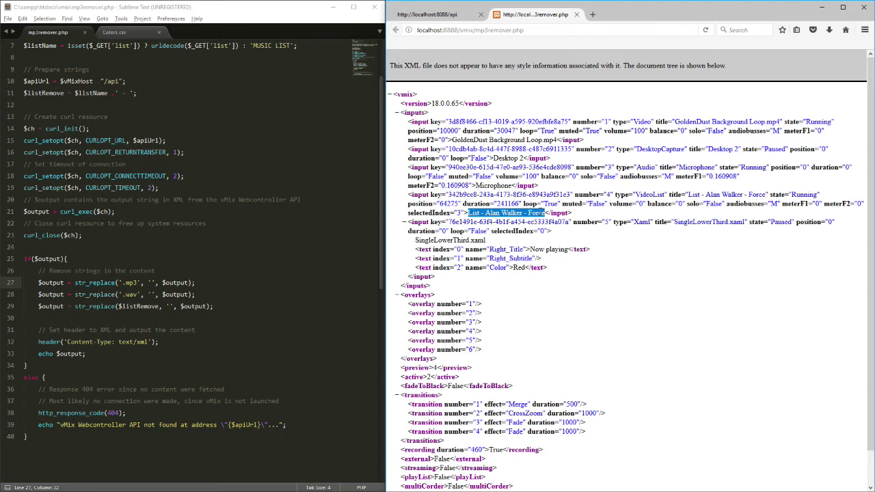
click(534, 215)
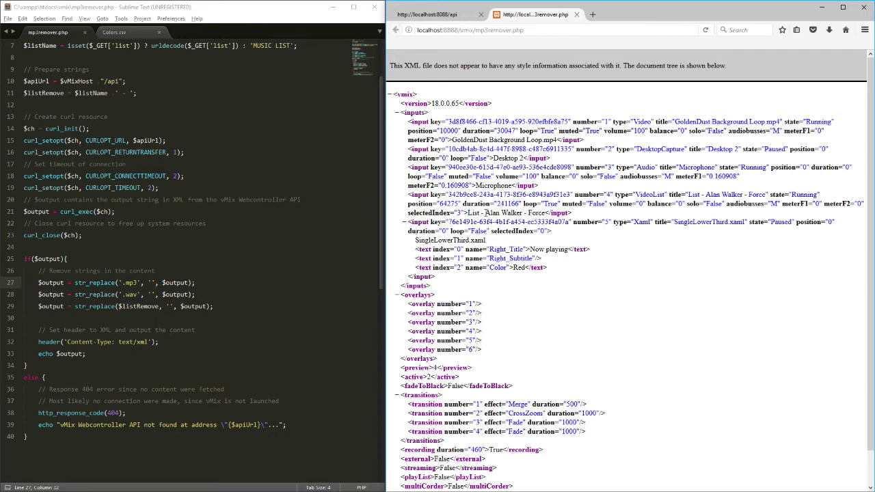
drag(485, 212, 470, 213)
Load mp3remover.php?list=List and confirm the title now reads 'Alan Walker - Force'
click(470, 213)
click(557, 30)
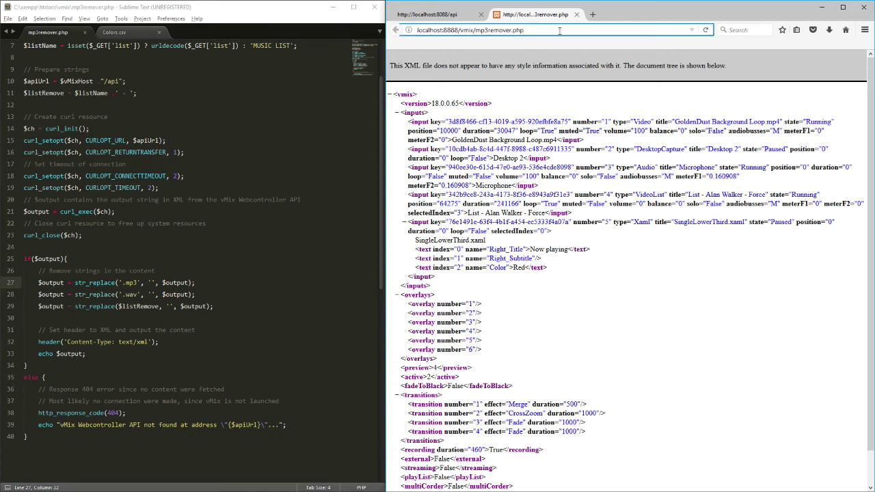
text(?list=)
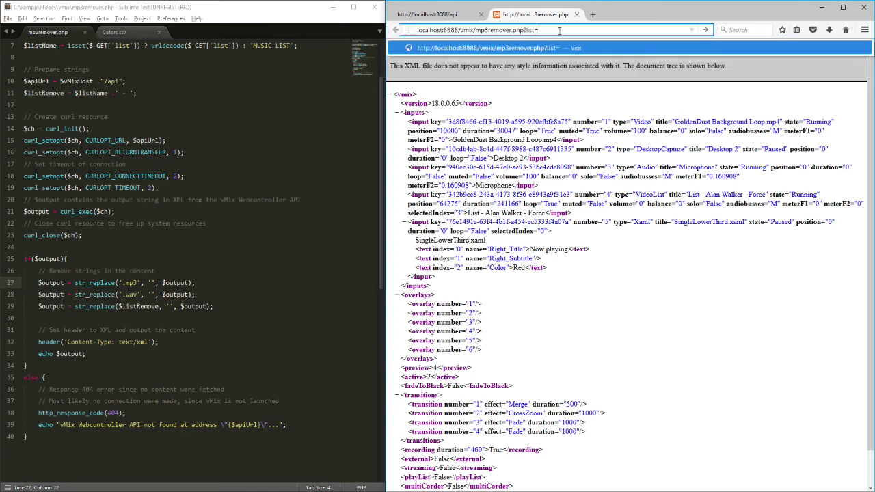
text(List)
key(Return)
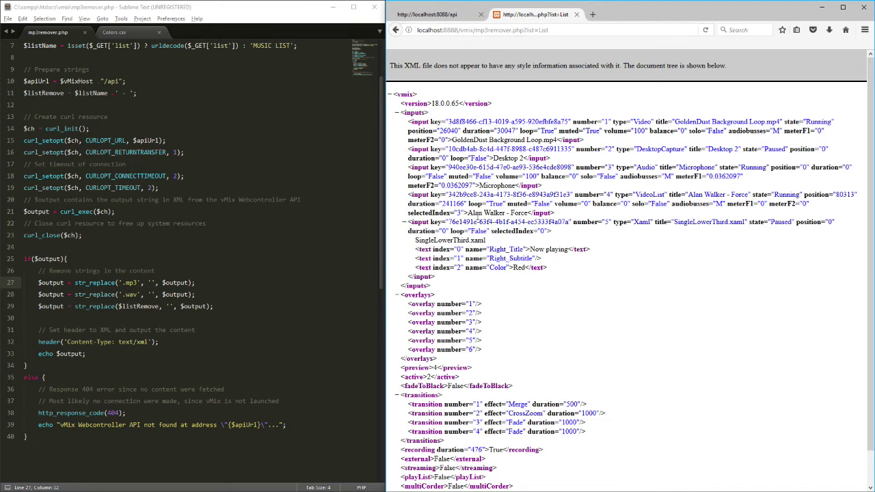
drag(471, 214, 526, 213)
click(482, 205)
drag(469, 213, 523, 214)
click(525, 213)
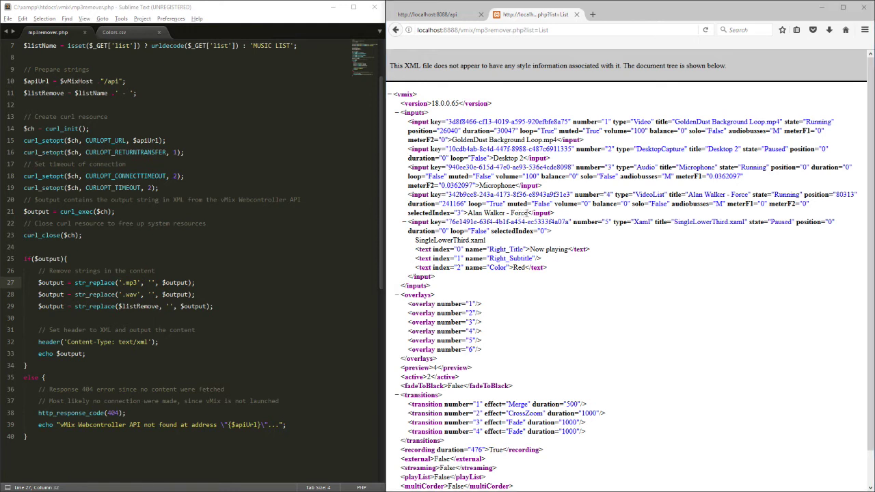
key(alt+Tab)
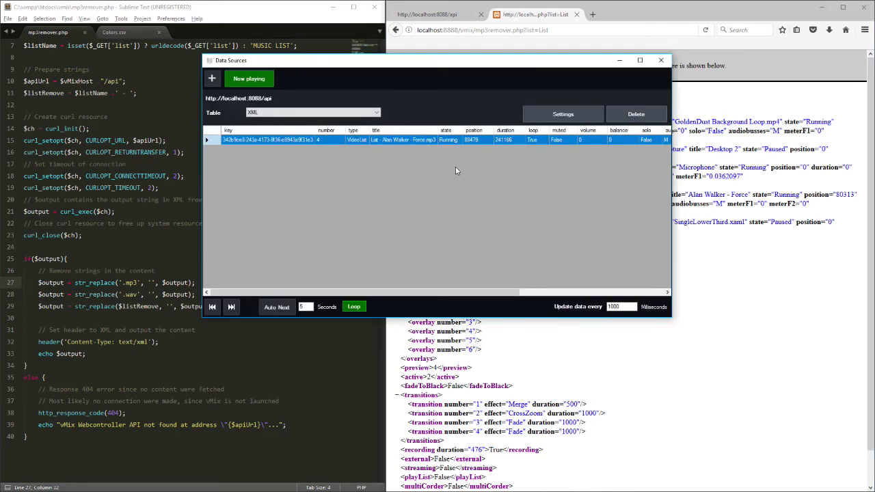
key(alt+Tab)
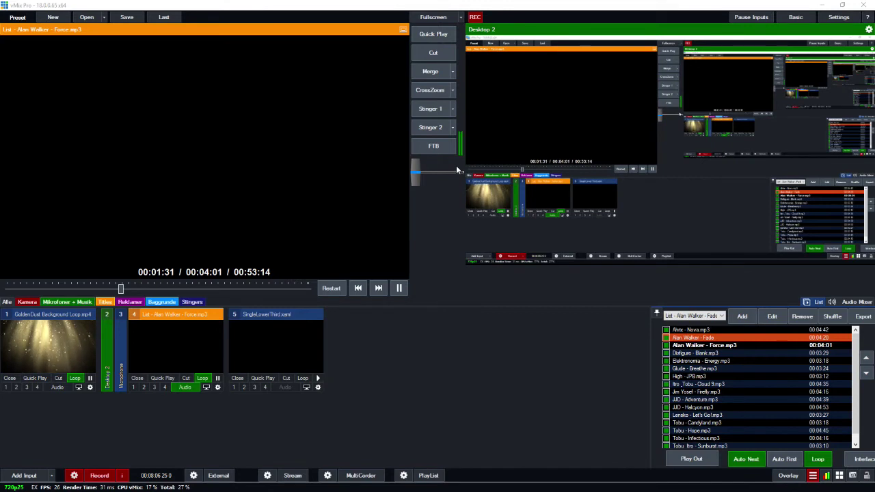
key(alt+Tab)
click(547, 113)
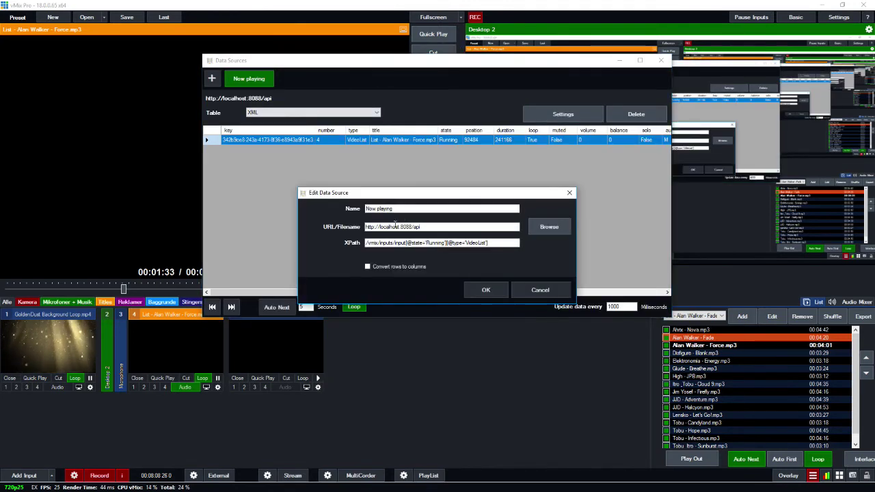
click(396, 226)
drag(401, 226, 411, 226)
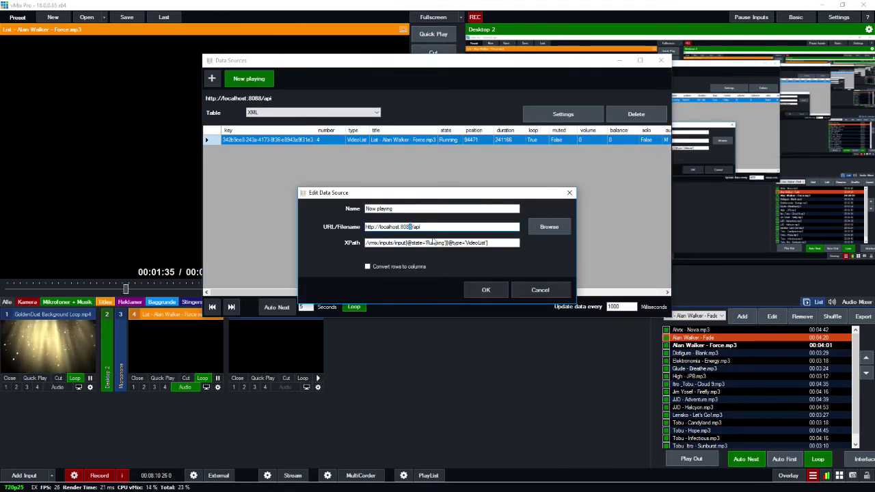
key(BackSpace)
text(8)
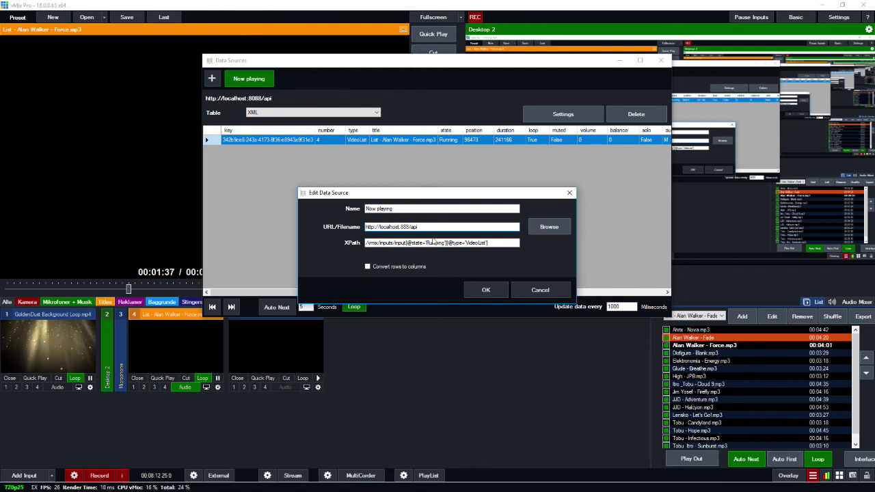
text(8/)
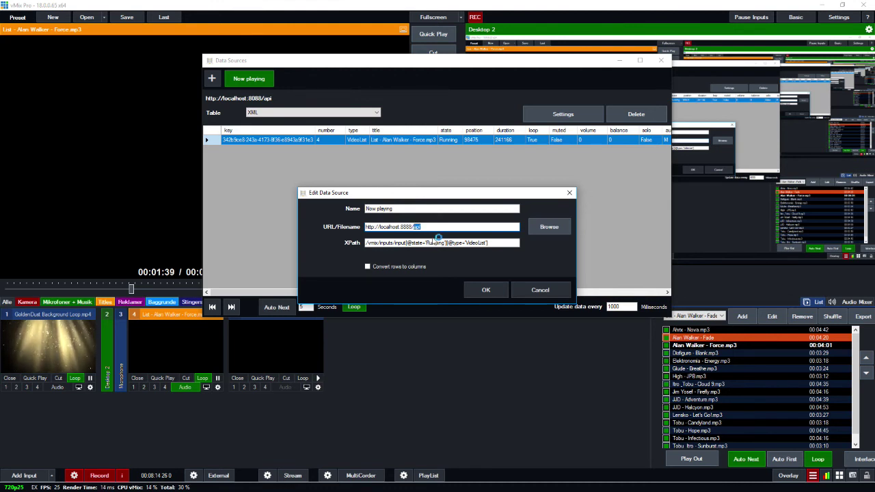
text(vmix/mp3)
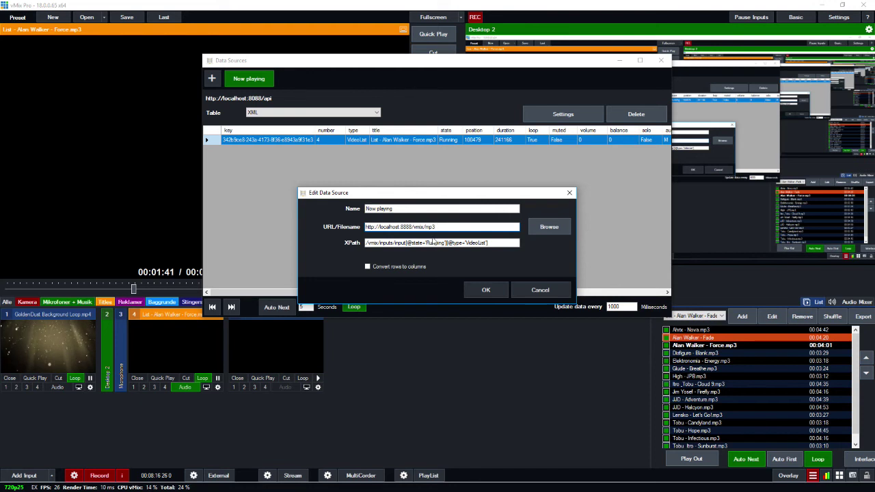
text(remover.php)
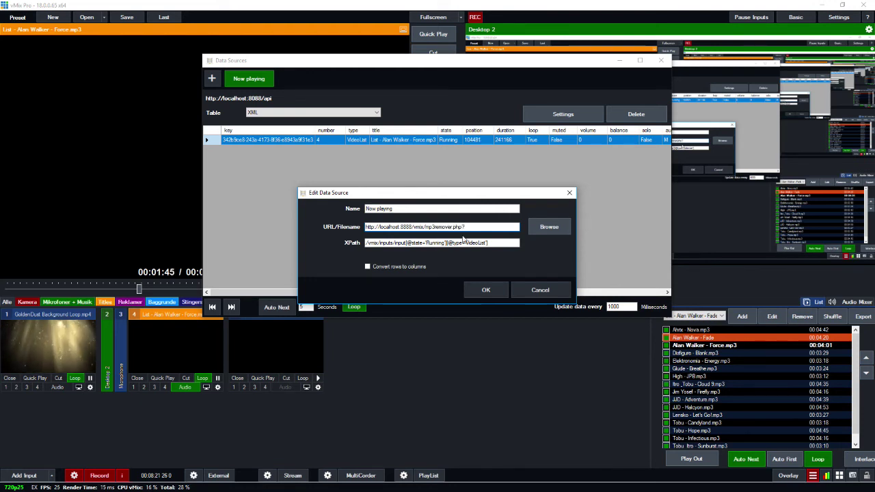
text(?list=List)
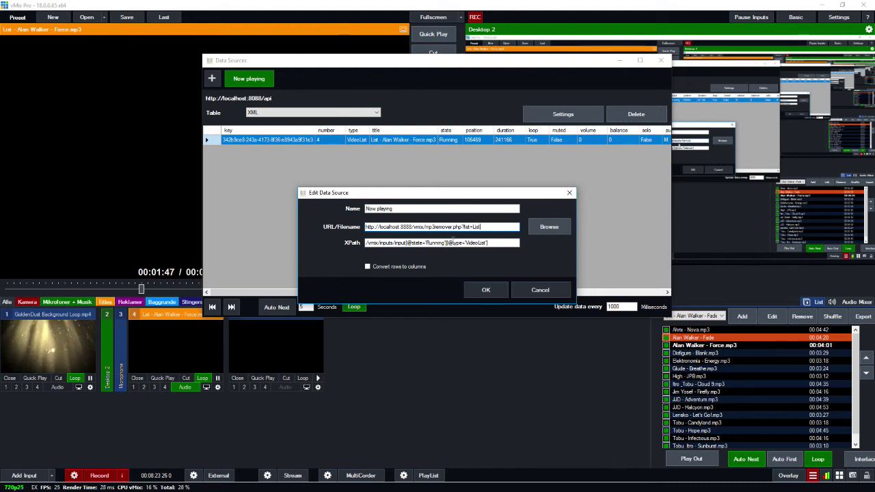
click(485, 290)
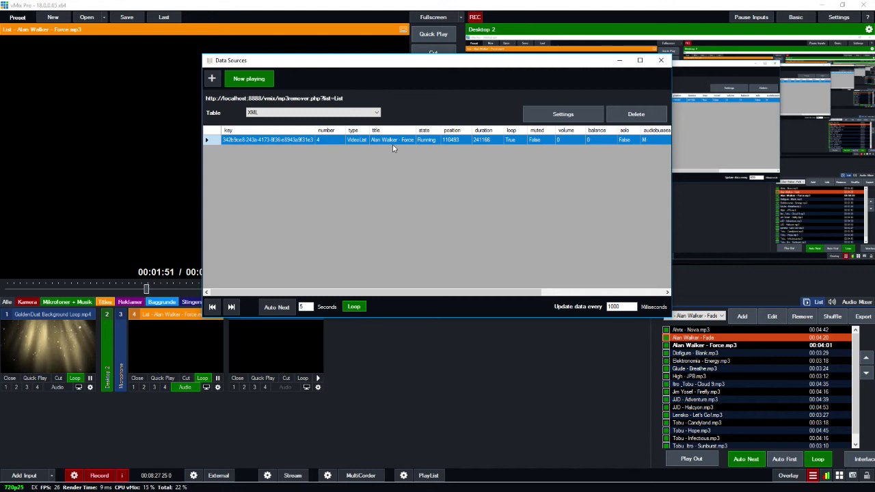
Bind the lower third's Right_Subtitle field to the Now playing source's title column
click(392, 350)
click(302, 337)
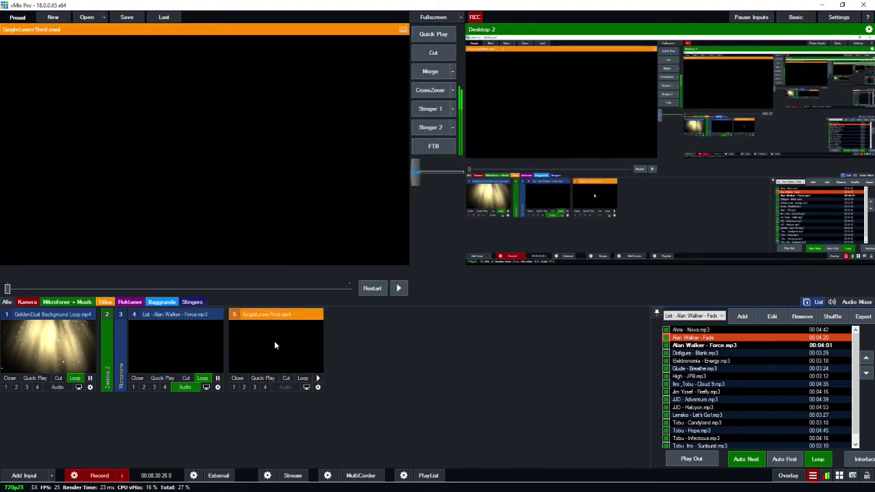
right_click(274, 341)
click(284, 350)
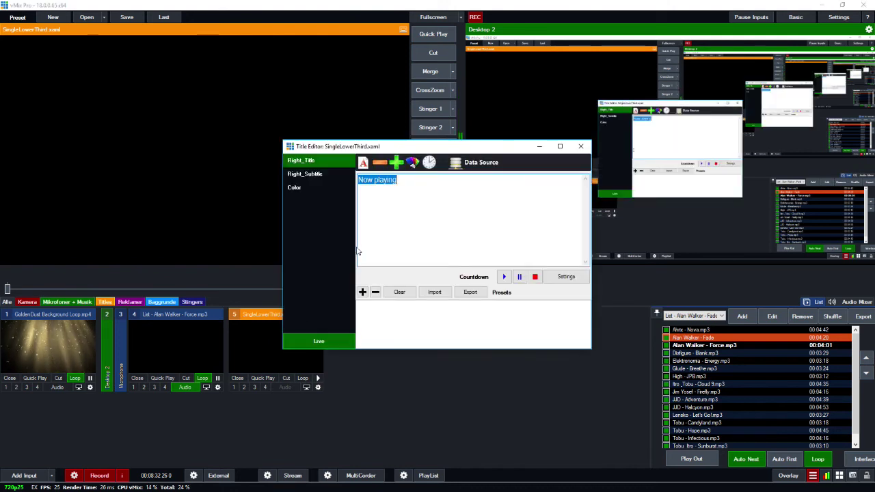
click(328, 174)
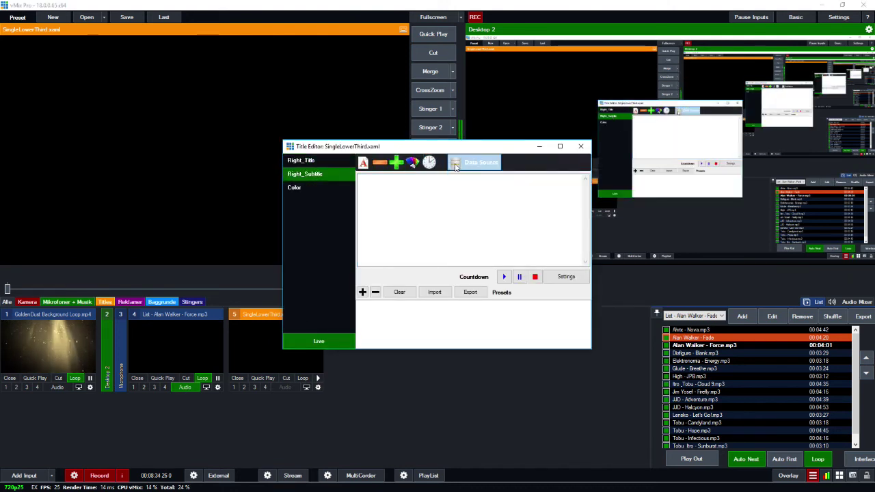
click(475, 162)
click(424, 190)
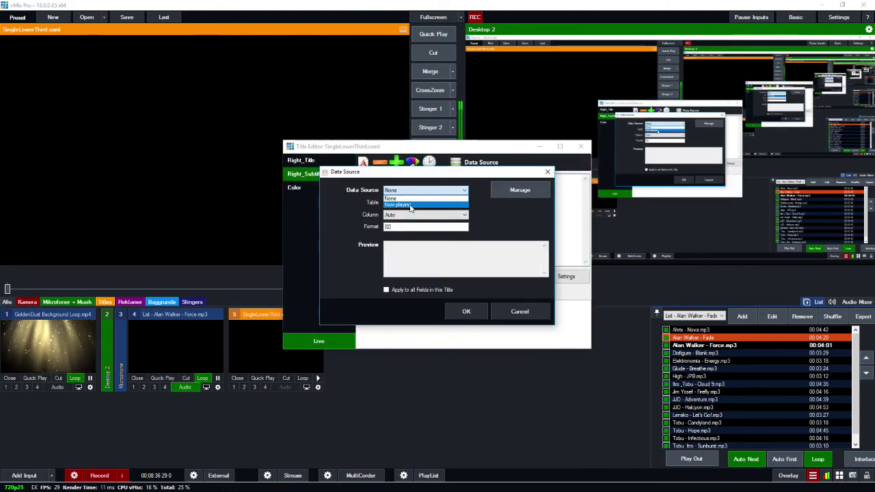
click(406, 203)
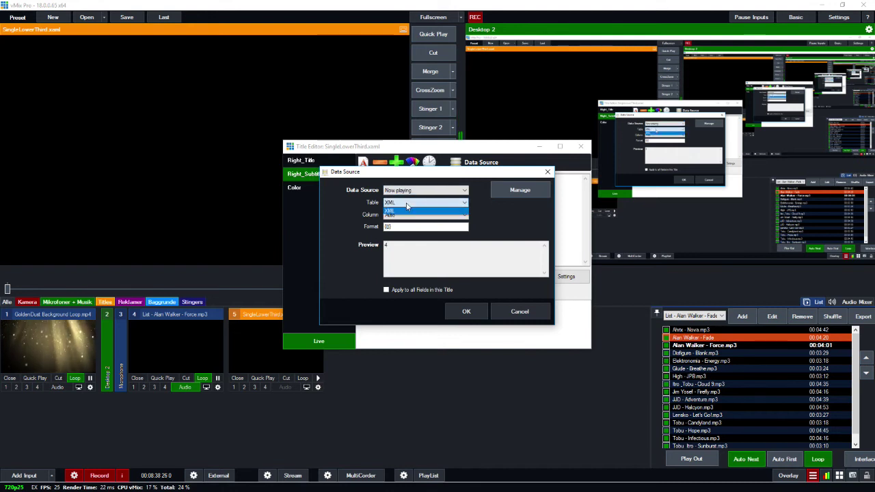
click(409, 215)
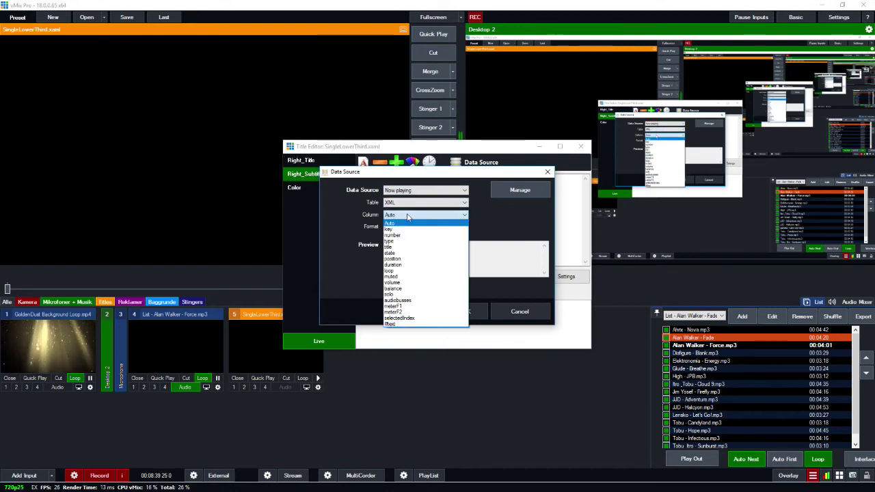
click(394, 246)
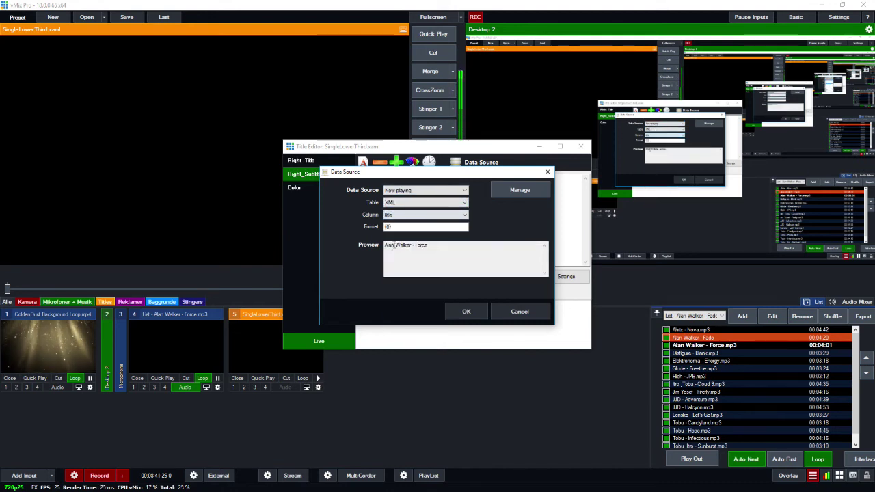
click(466, 308)
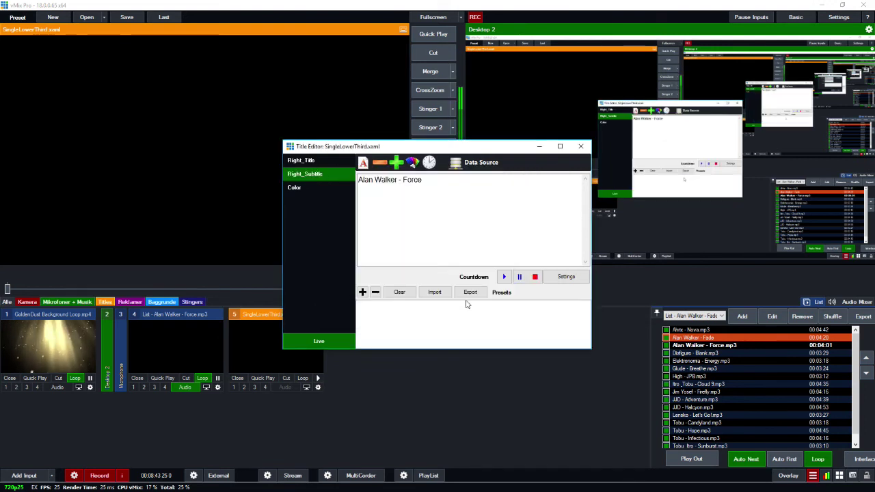
click(581, 145)
Preview the GoldenDust background loop and overlay the lower third on it
click(71, 330)
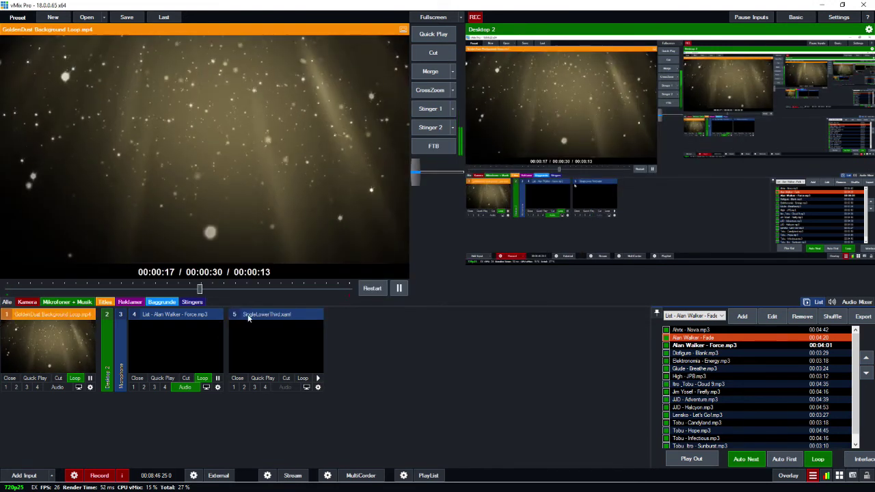
click(265, 388)
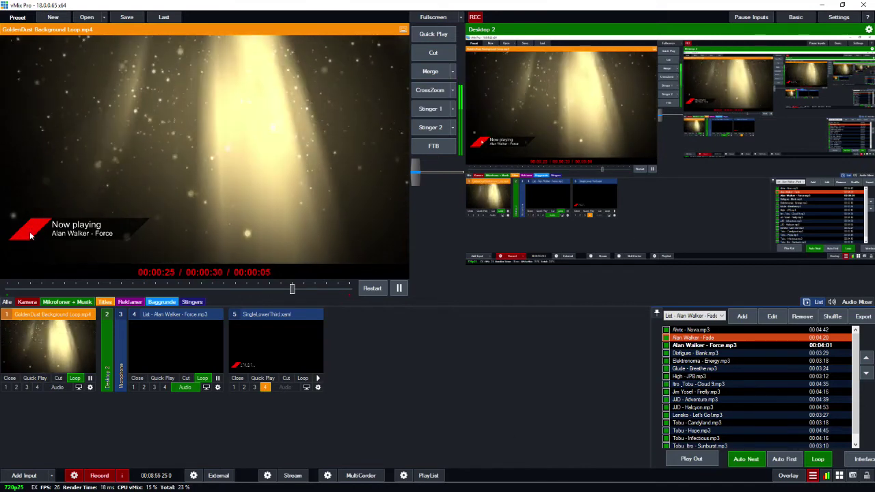
click(813, 476)
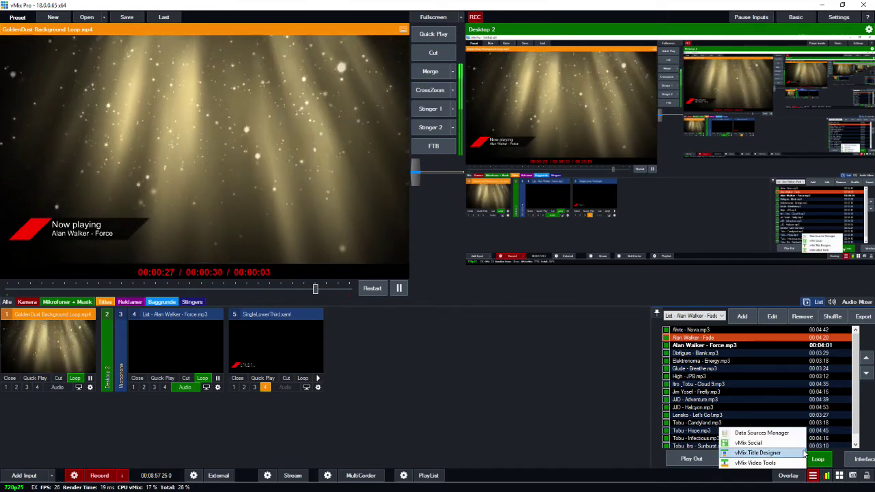
Add an Excel/CSV data source reading Colors.csv from the Desktop
click(752, 434)
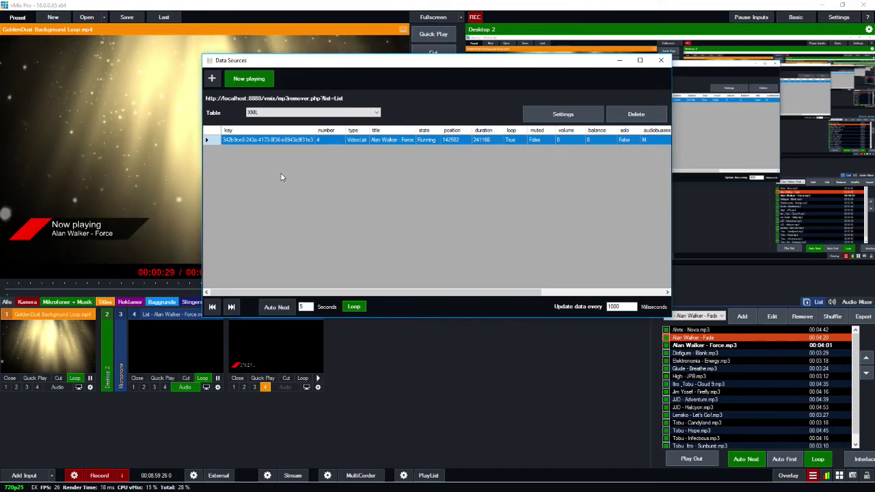
click(213, 80)
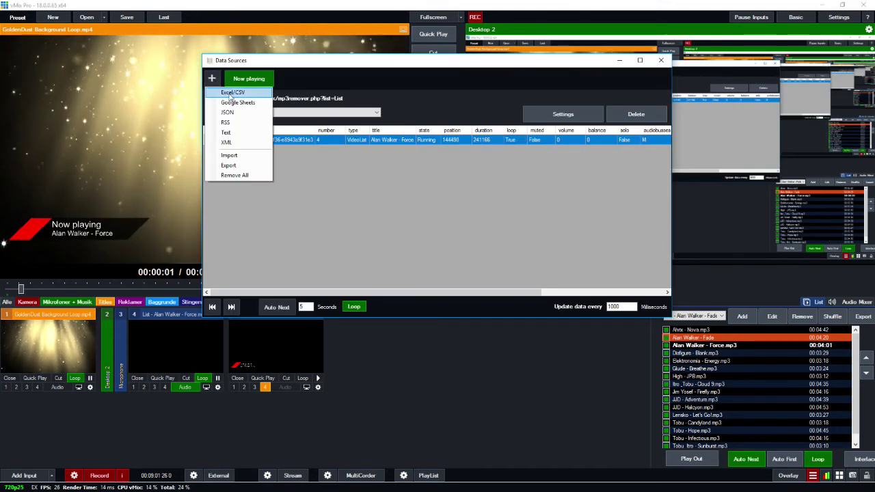
click(232, 93)
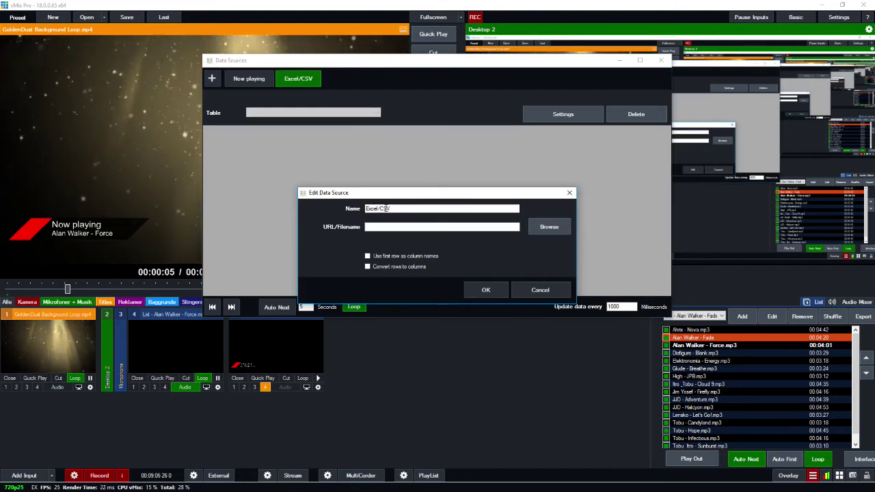
click(386, 229)
key(Tab)
key(Return)
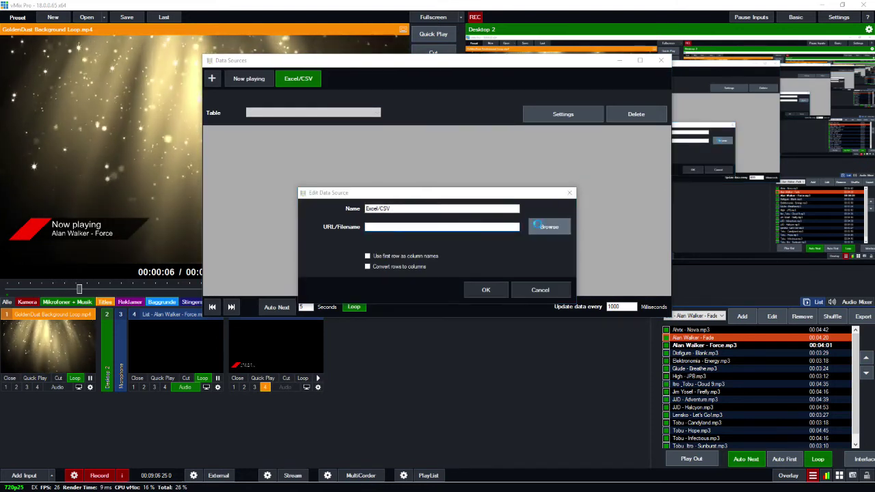
scroll(371, 265, up, 10)
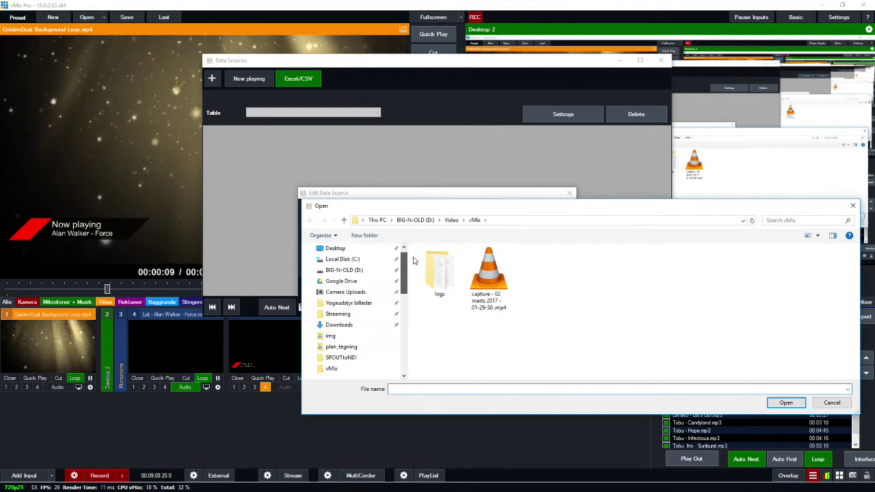
click(337, 256)
click(336, 266)
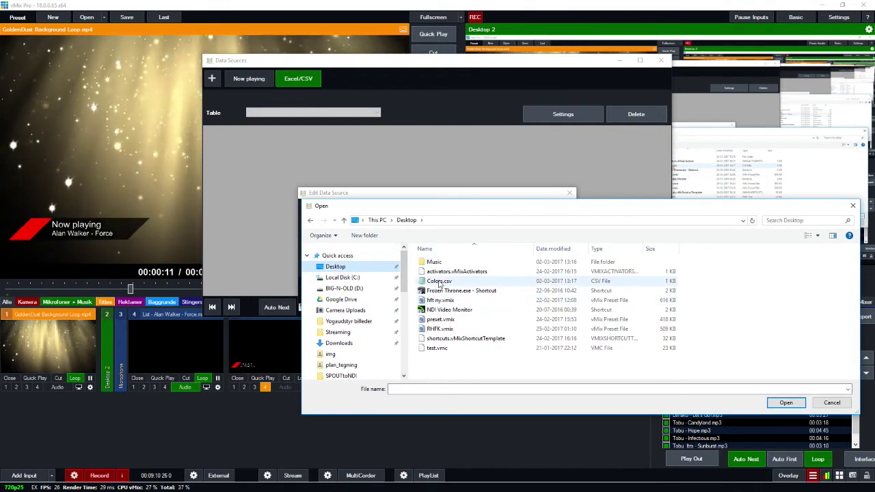
click(431, 282)
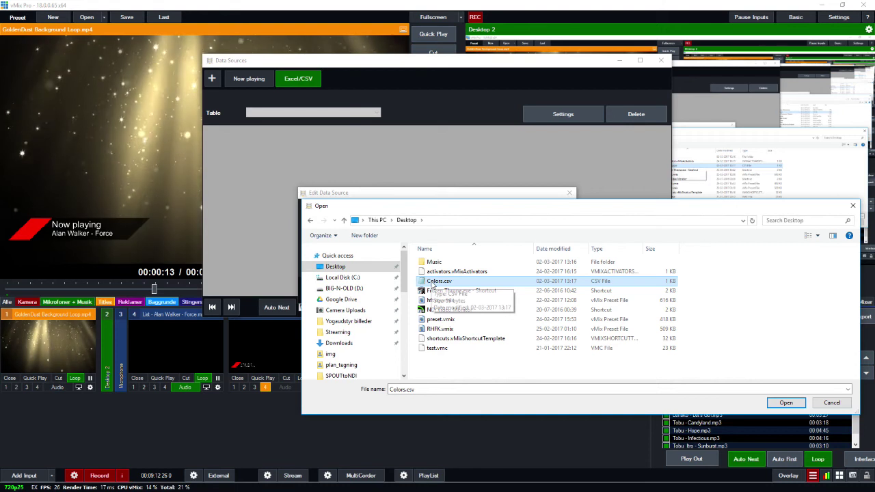
double_click(431, 282)
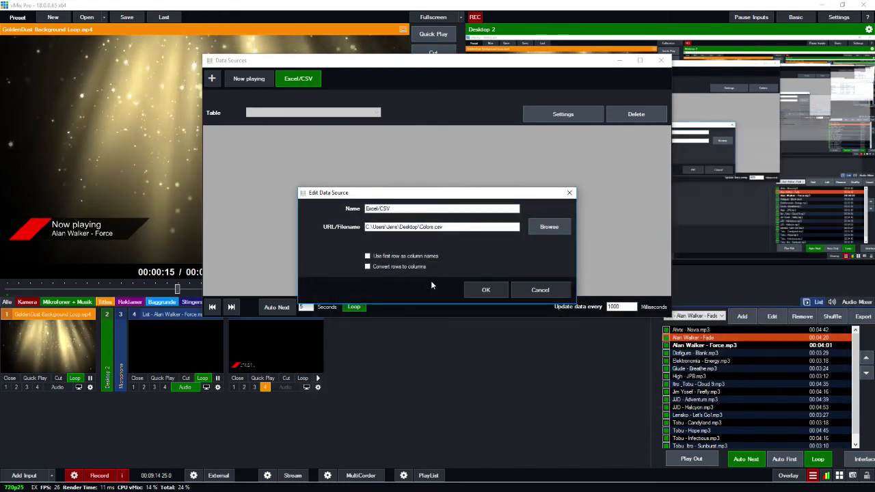
Use the first row as column names, name the source 'Colors', and hide the window
click(392, 258)
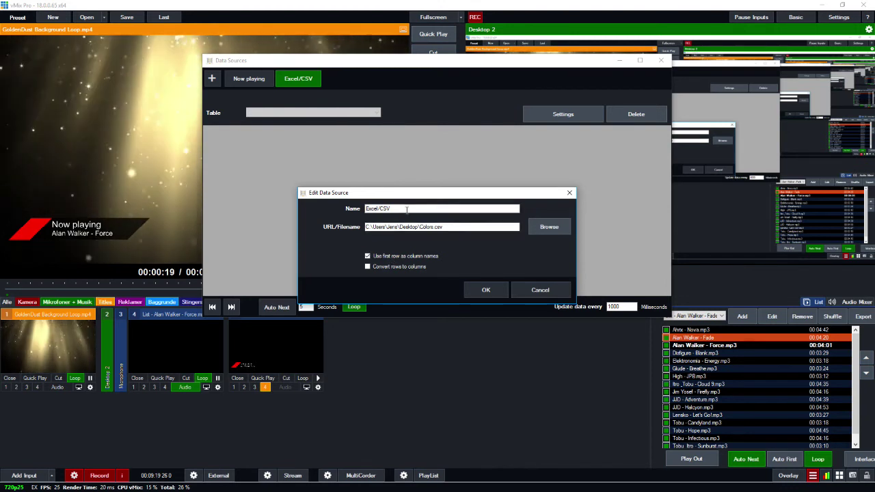
double_click(377, 208)
text(Colors)
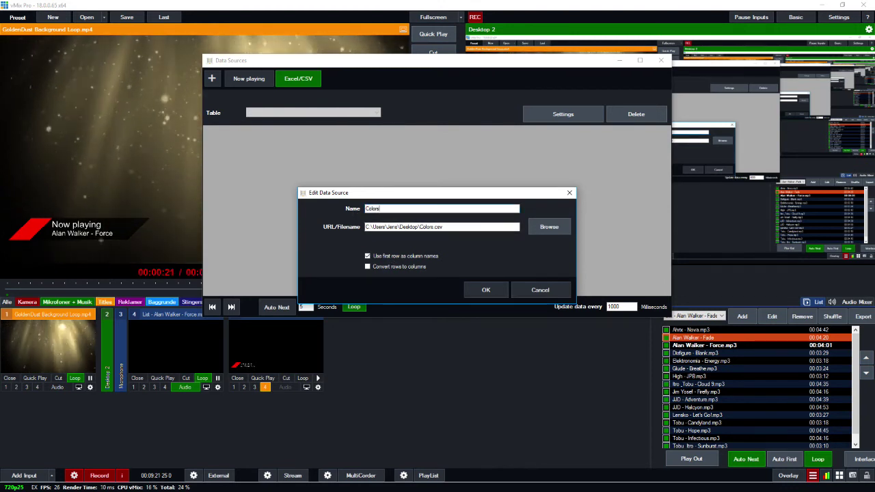
click(486, 290)
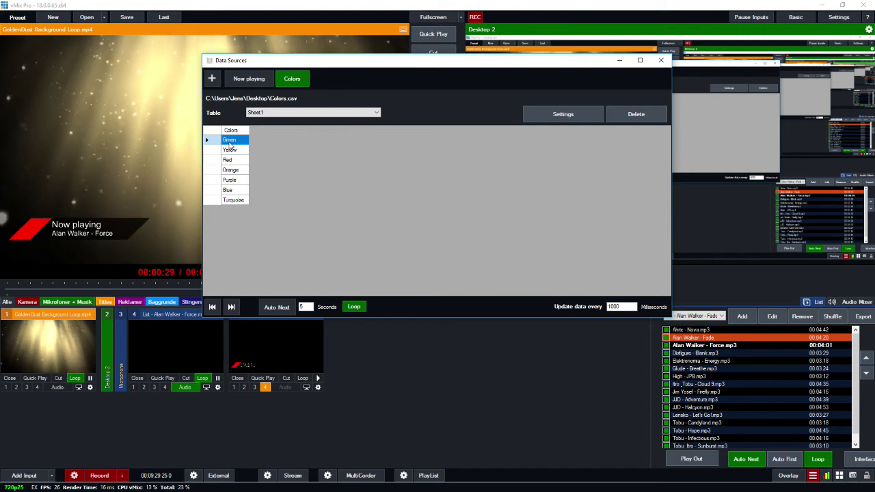
click(622, 62)
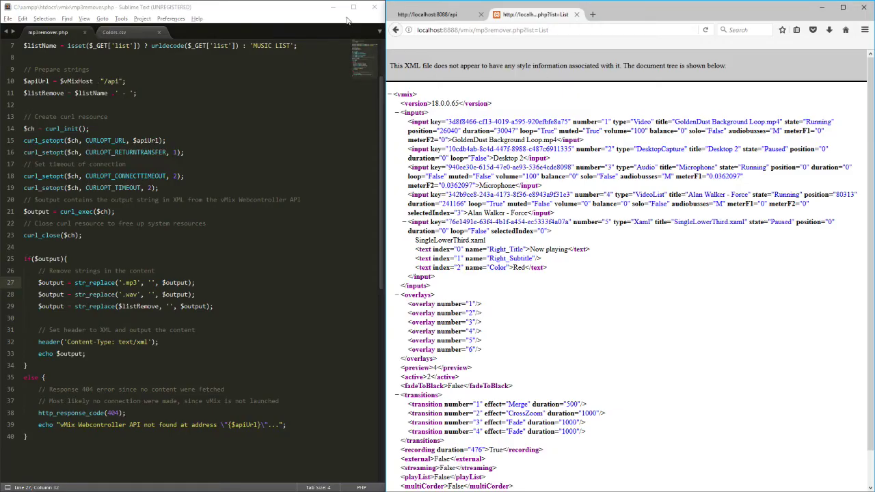
Edit Colors.csv in Notepad to add Black, White and #0099FF after Turquoise
click(333, 7)
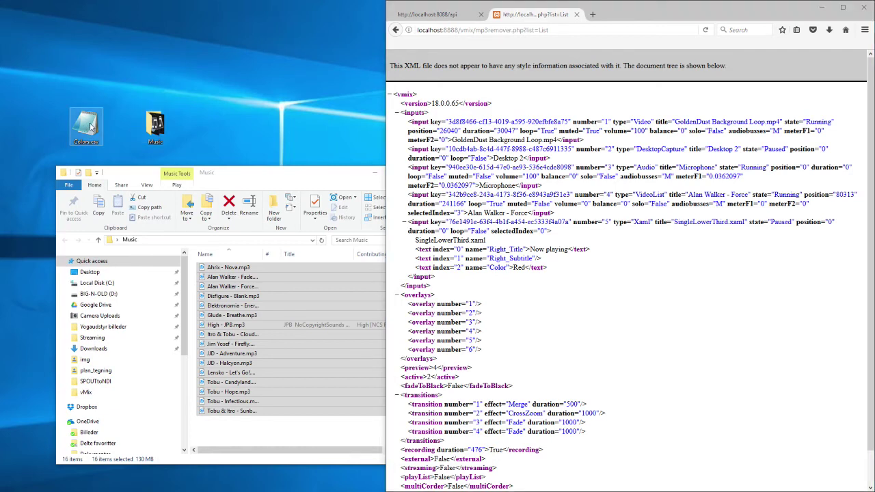
right_click(88, 128)
click(135, 141)
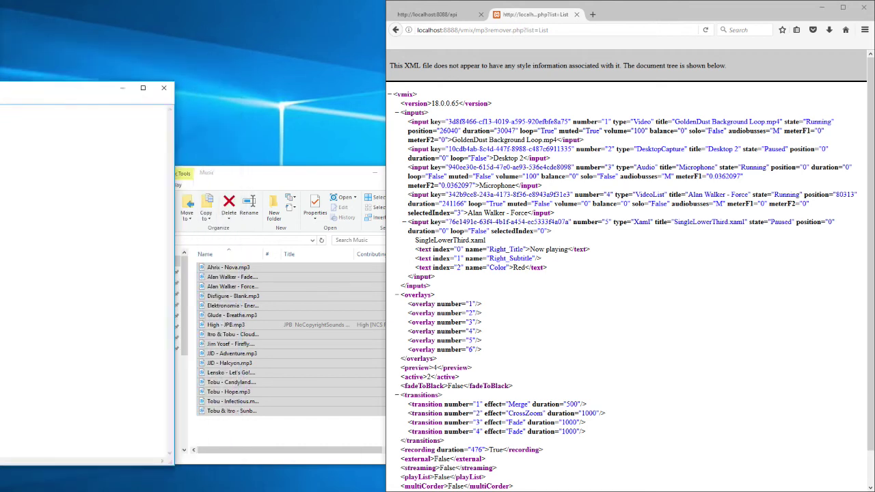
drag(203, 70, 85, 55)
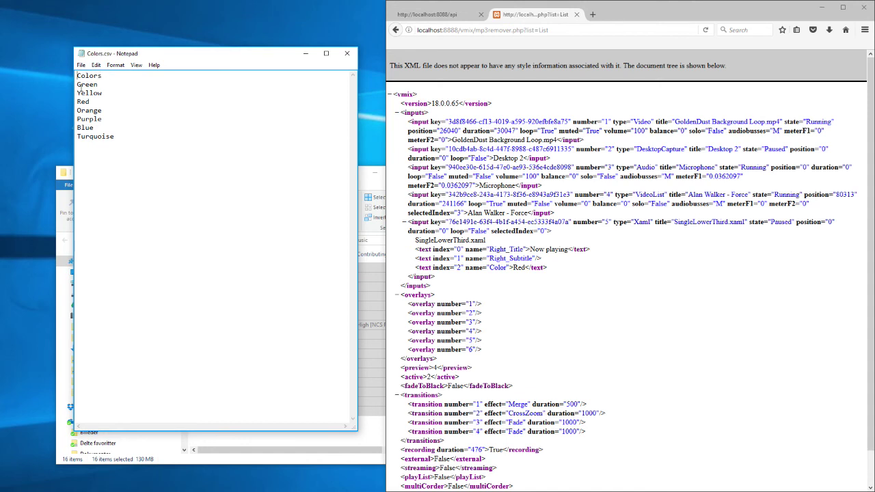
drag(77, 84, 130, 138)
click(133, 138)
click(347, 54)
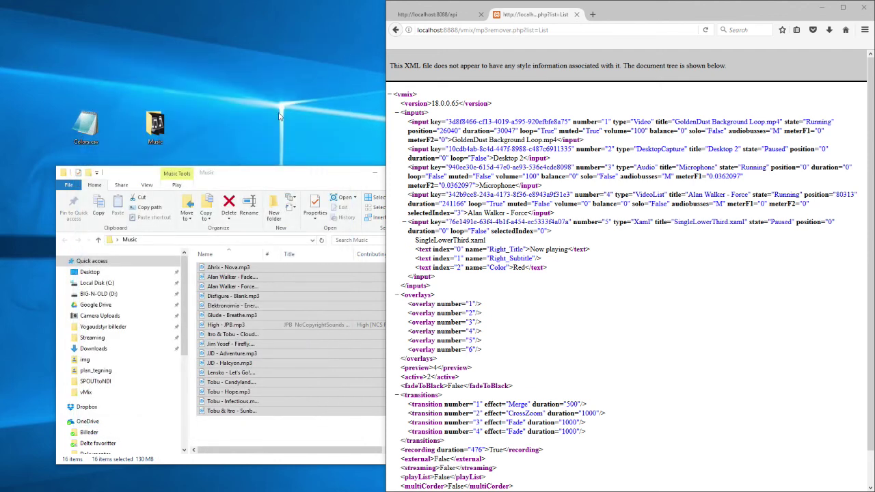
Set the Colors source interval to 1 second and turn on Auto Next
key(alt+Tab)
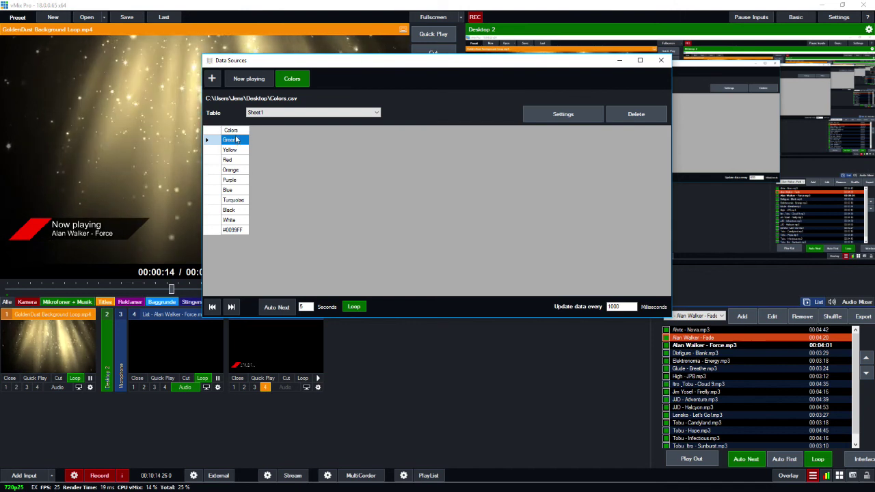
double_click(306, 307)
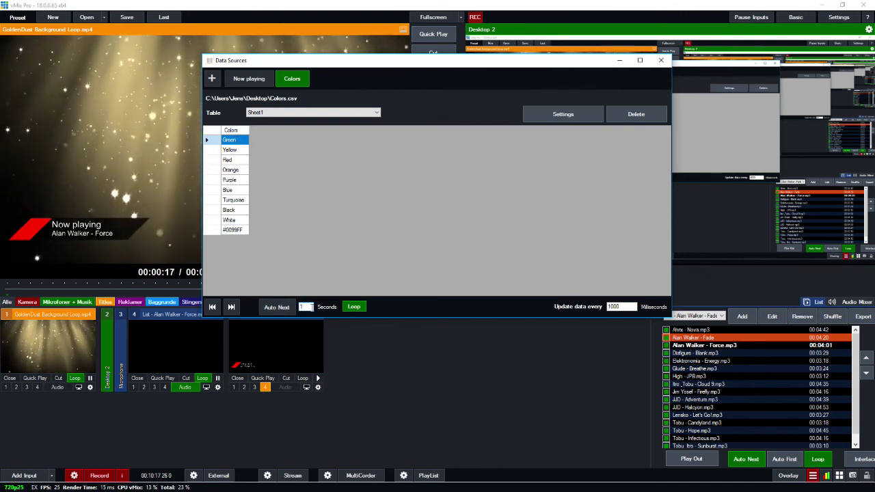
click(277, 308)
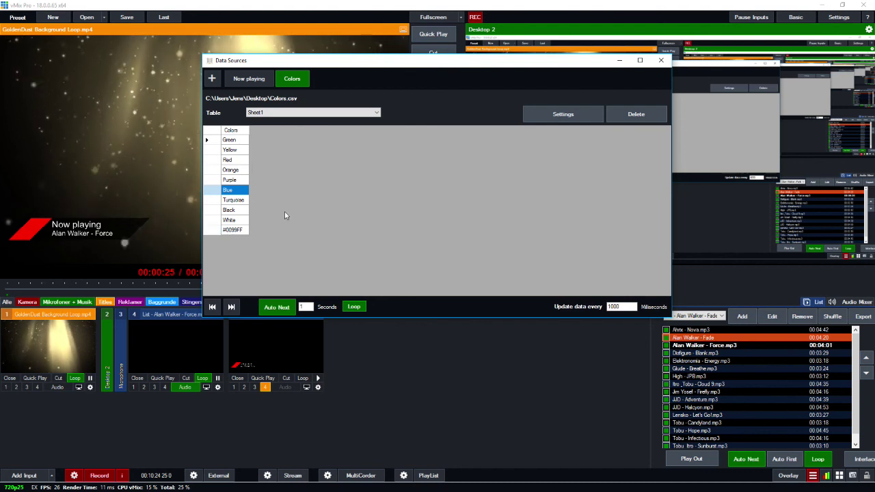
In the lower third's Title Editor, change the Color field value from Red to Black
click(662, 62)
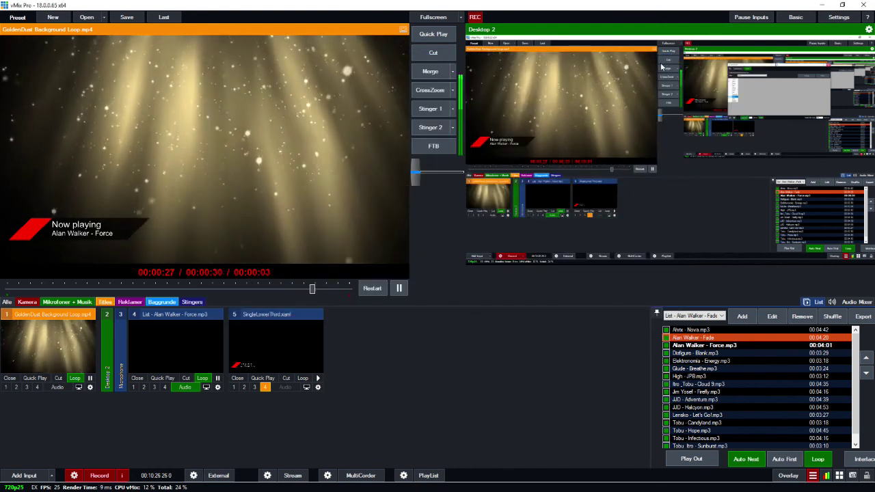
right_click(275, 332)
click(290, 337)
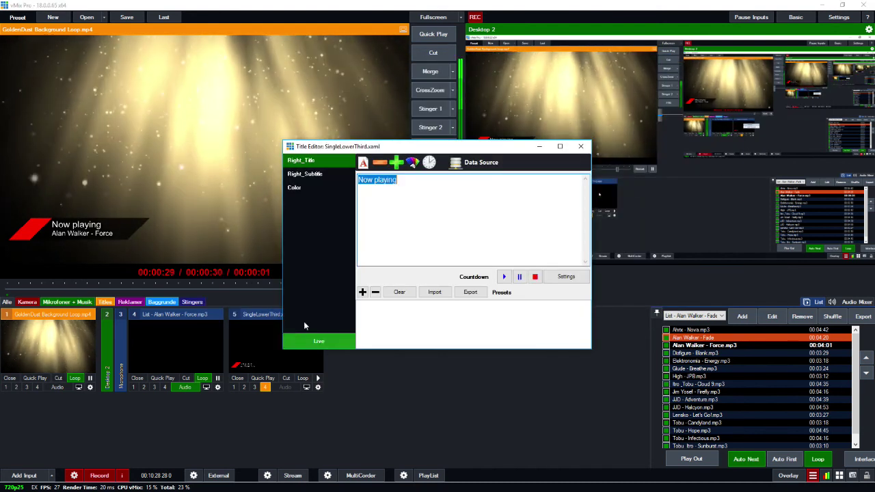
click(299, 189)
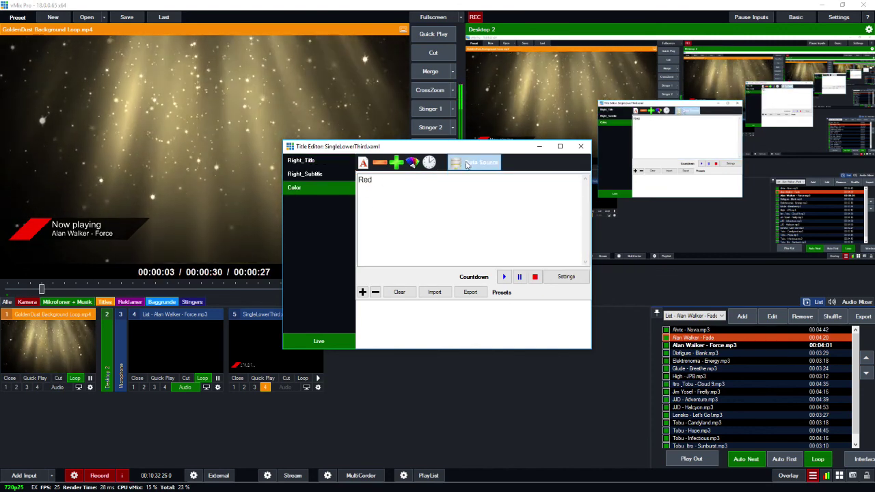
double_click(372, 180)
text(Black)
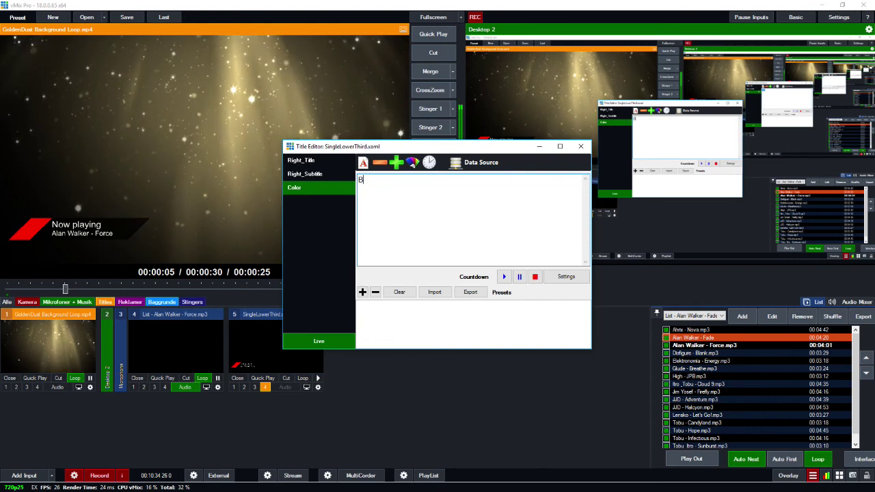
Bind the Color field to the Colors source's Sheet1 Colors column and close the editor
click(471, 162)
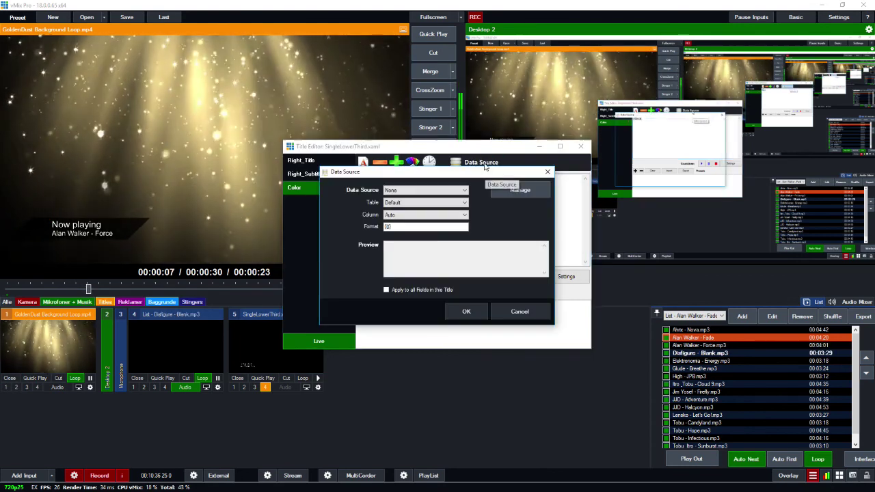
click(419, 191)
click(410, 203)
click(404, 202)
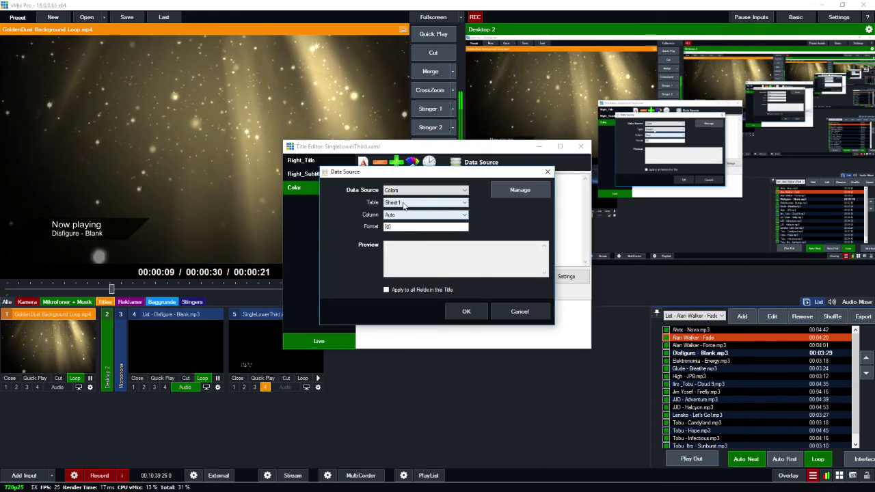
click(404, 207)
click(404, 214)
click(400, 227)
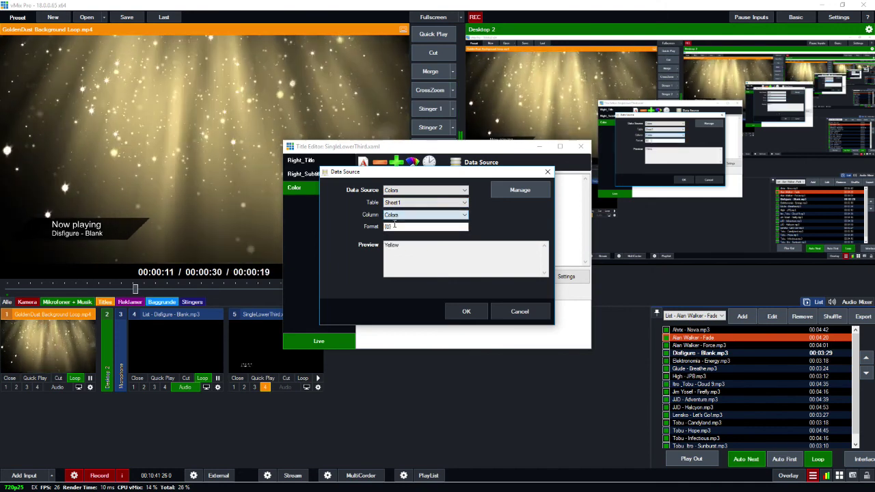
click(460, 311)
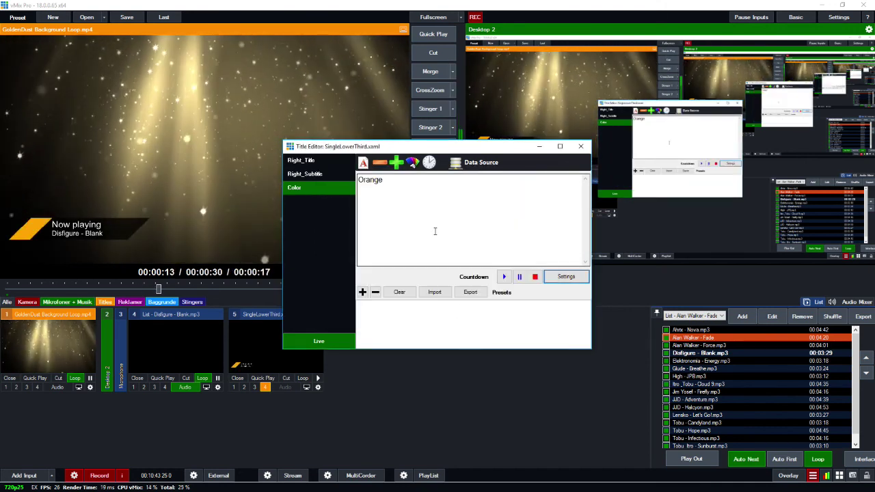
click(580, 145)
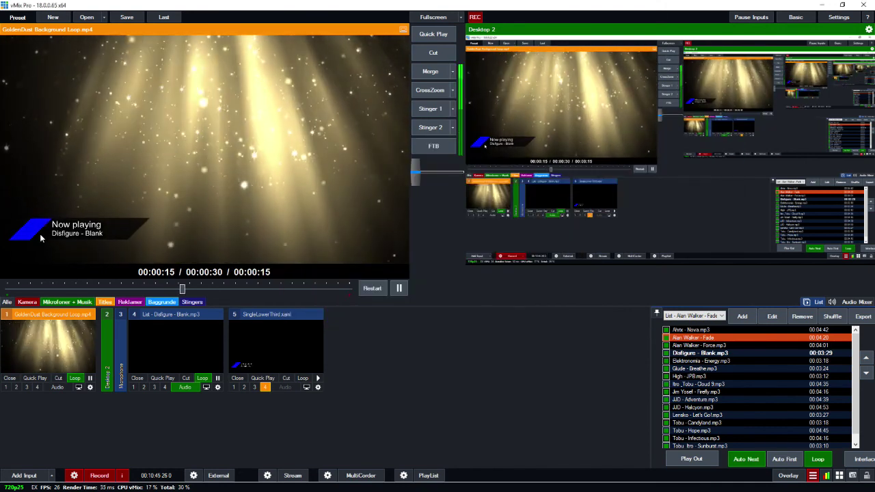